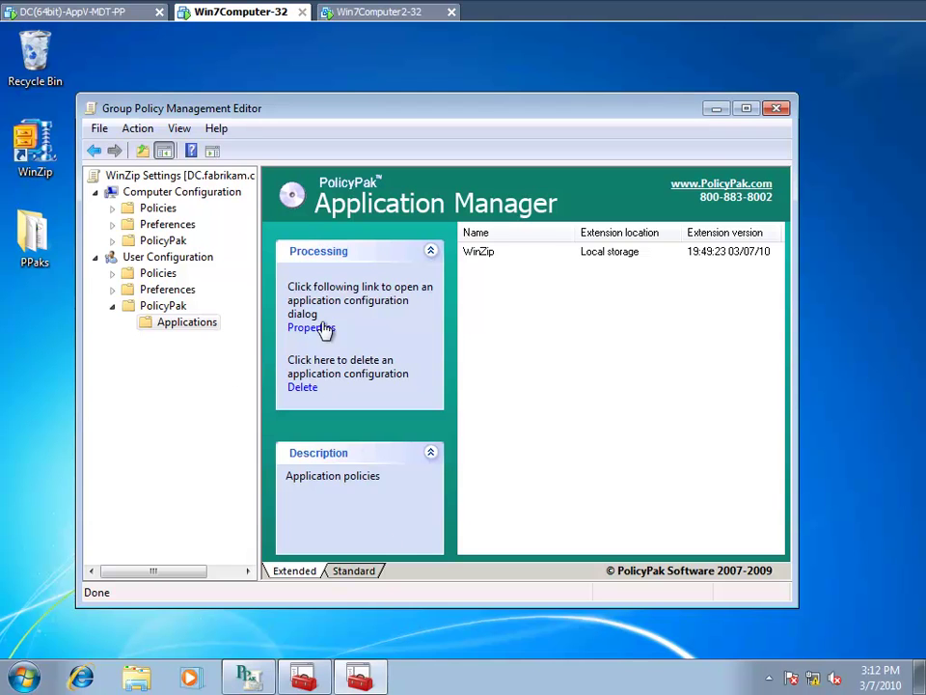
- Review WinZip's System, Passwords and Cameras settings: minimum password length 10, numeric and symbol characters required
{"action": "left_click", "coordinate": [489, 256]}
{"action": "double_click", "coordinate": [488, 257]}
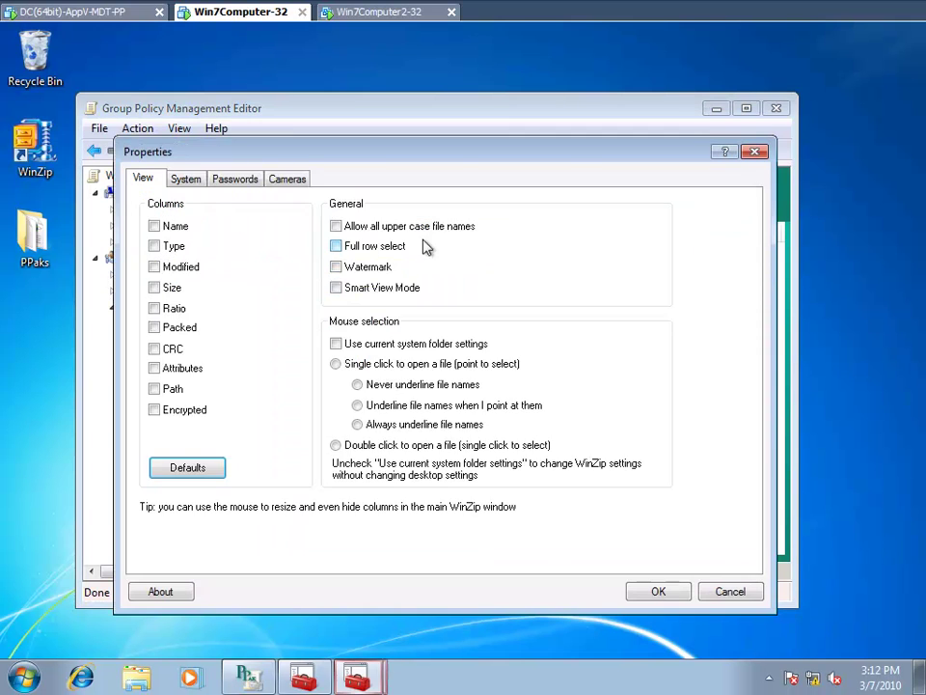
{"action": "left_click", "coordinate": [177, 181]}
{"action": "left_click", "coordinate": [230, 181]}
{"action": "left_click", "coordinate": [286, 180]}
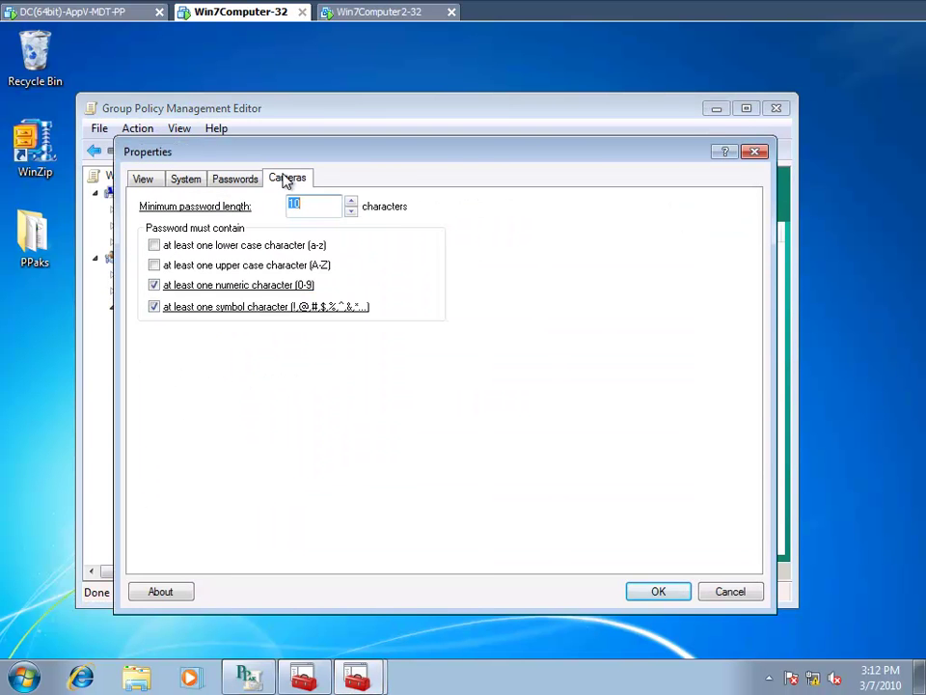
{"action": "key", "text": "Escape"}
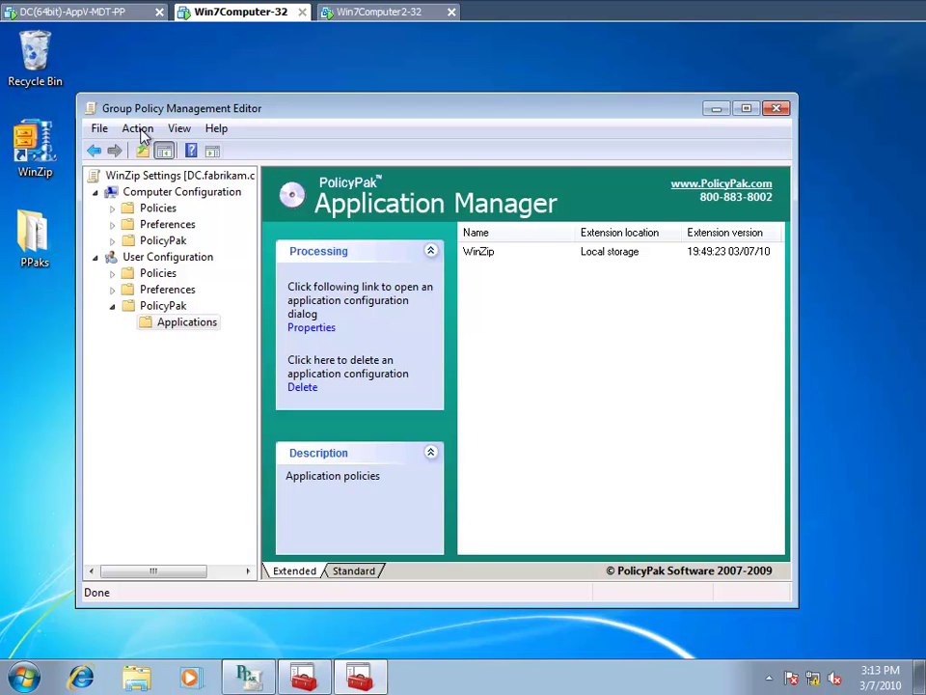
- Close the policy editor and log on to Win7Computer2-32 with the domain administrator password
{"action": "left_click", "coordinate": [777, 109]}
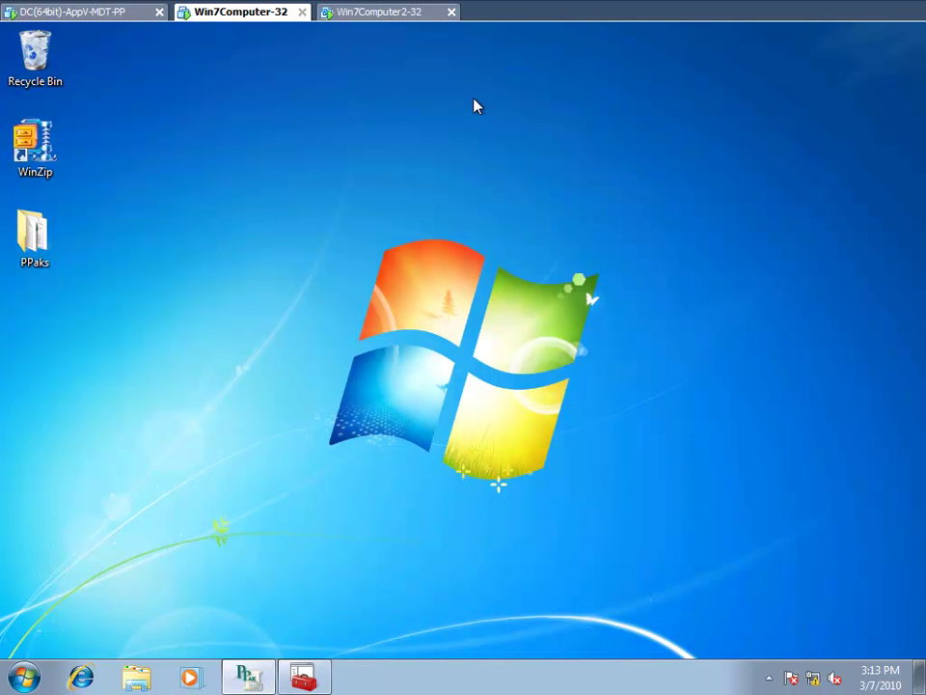
{"action": "left_click", "coordinate": [374, 14]}
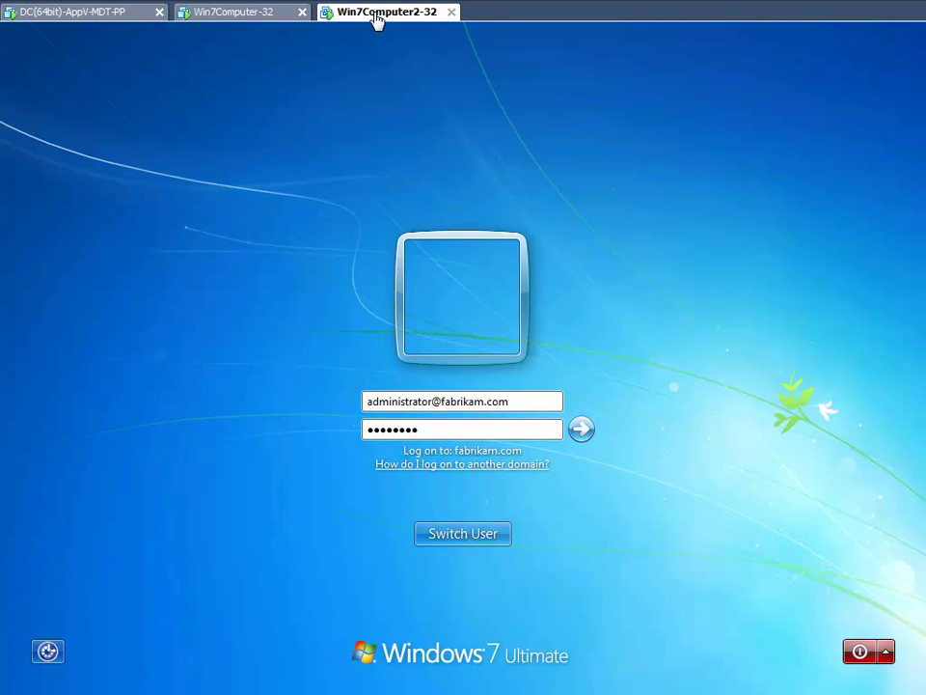
{"action": "left_click", "coordinate": [427, 437]}
{"action": "key", "text": "ctrl+a"}
{"action": "key", "text": "BackSpace"}
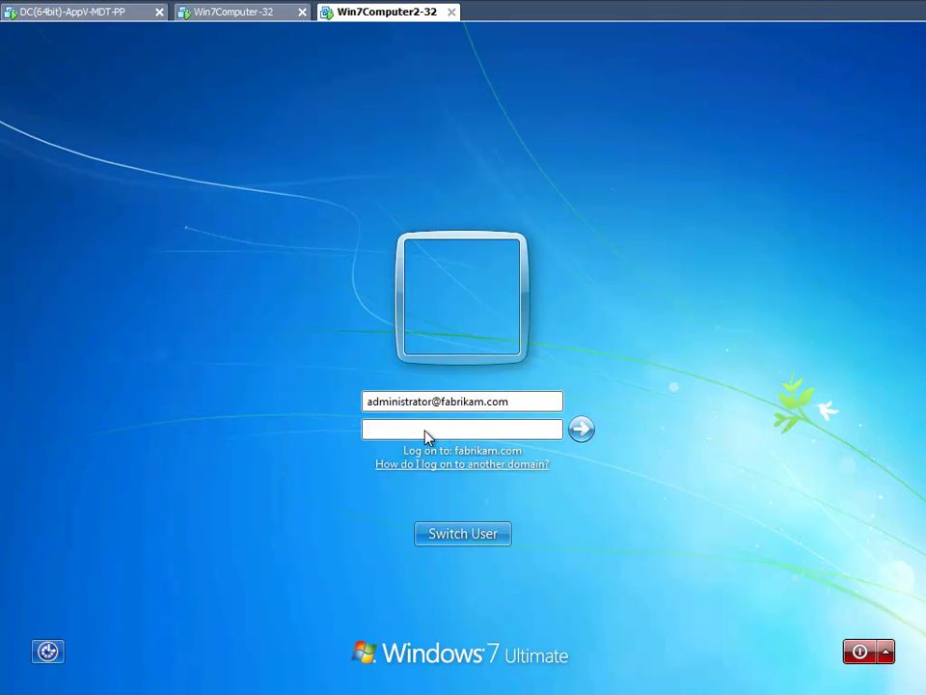
{"action": "type", "text": "Pa$$w0rd"}
{"action": "key", "text": "Return"}
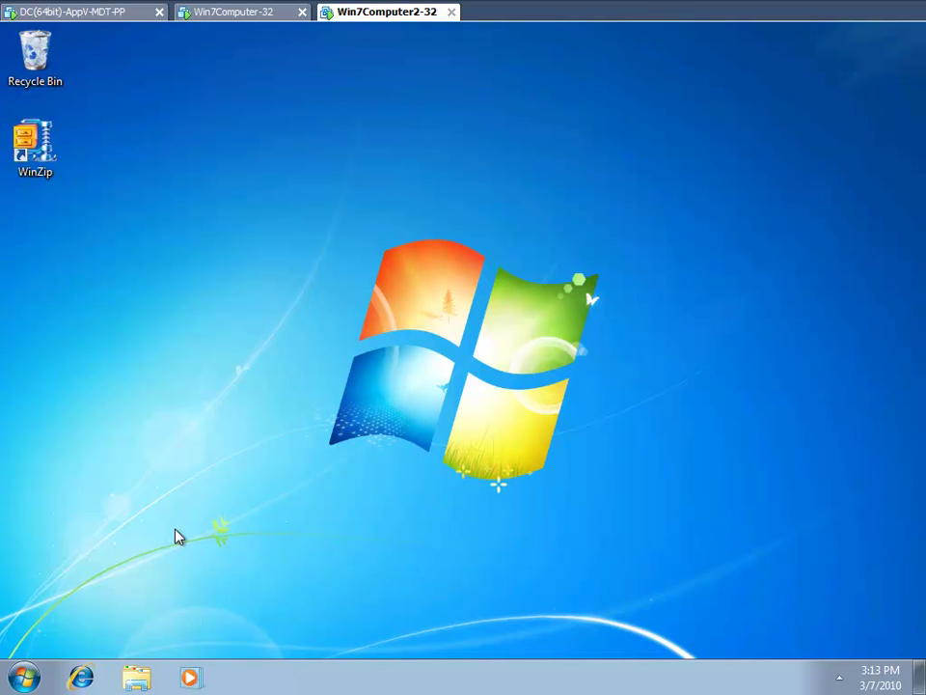
- Launch gpmc.msc from the Start menu and maximize the Group Policy Management console
{"action": "left_click", "coordinate": [24, 678]}
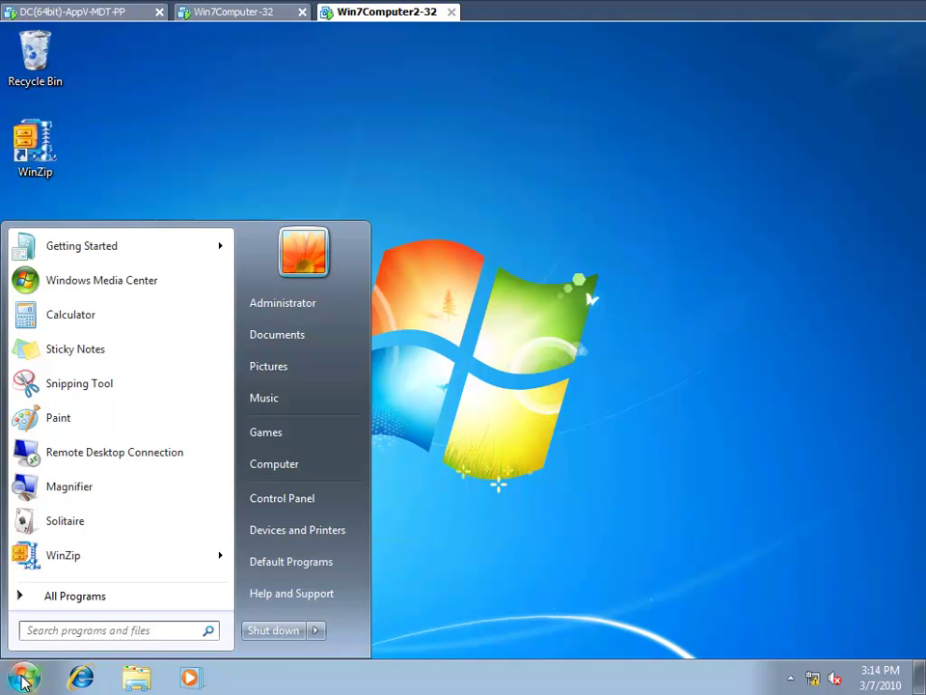
{"action": "type", "text": "gpmc.msc"}
{"action": "key", "text": "Return"}
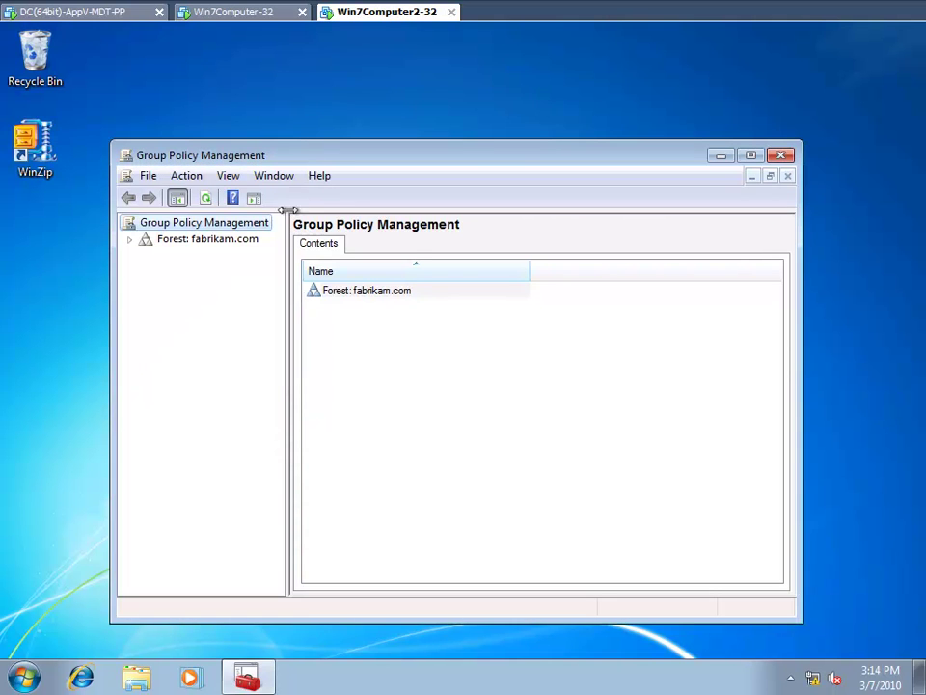
{"action": "double_click", "coordinate": [234, 155]}
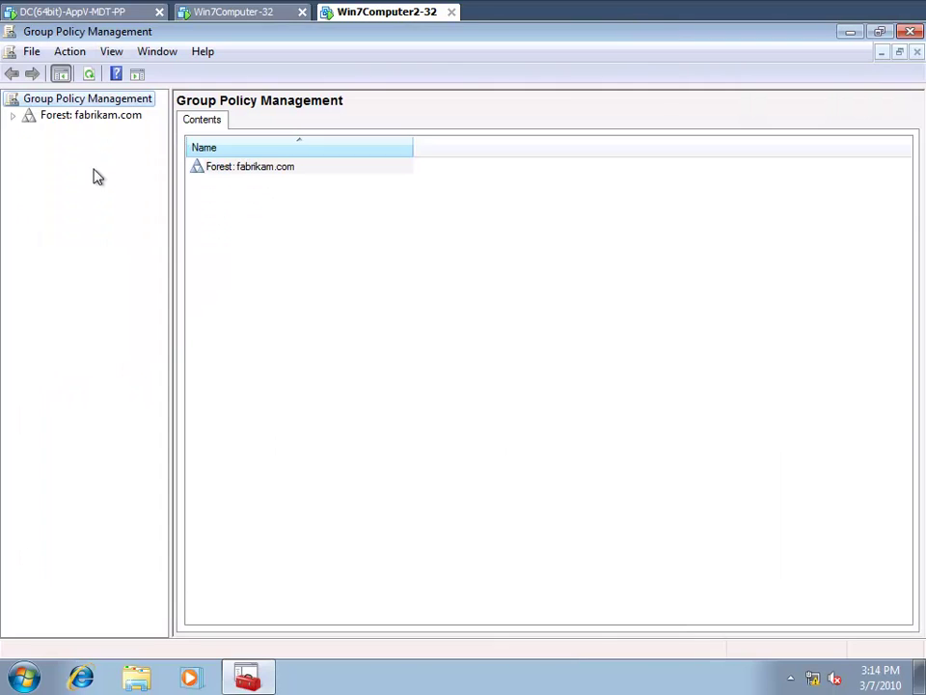
- Expand Forest > Domains > fabrikam.com > Sales > East Sales and select East Sales Users
{"action": "left_click", "coordinate": [13, 115]}
{"action": "left_click", "coordinate": [30, 132]}
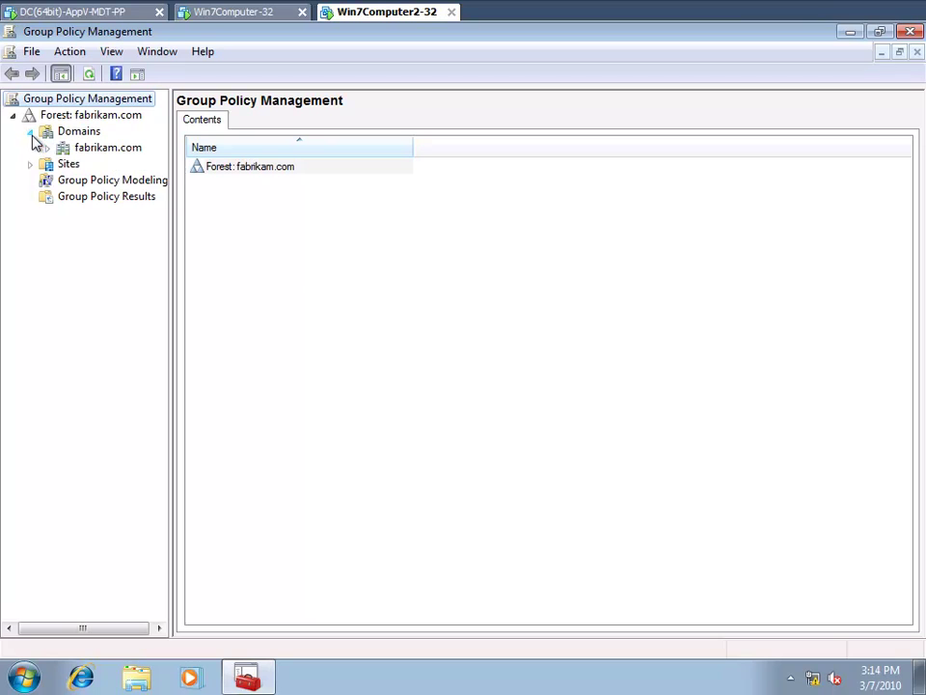
{"action": "left_click", "coordinate": [47, 147]}
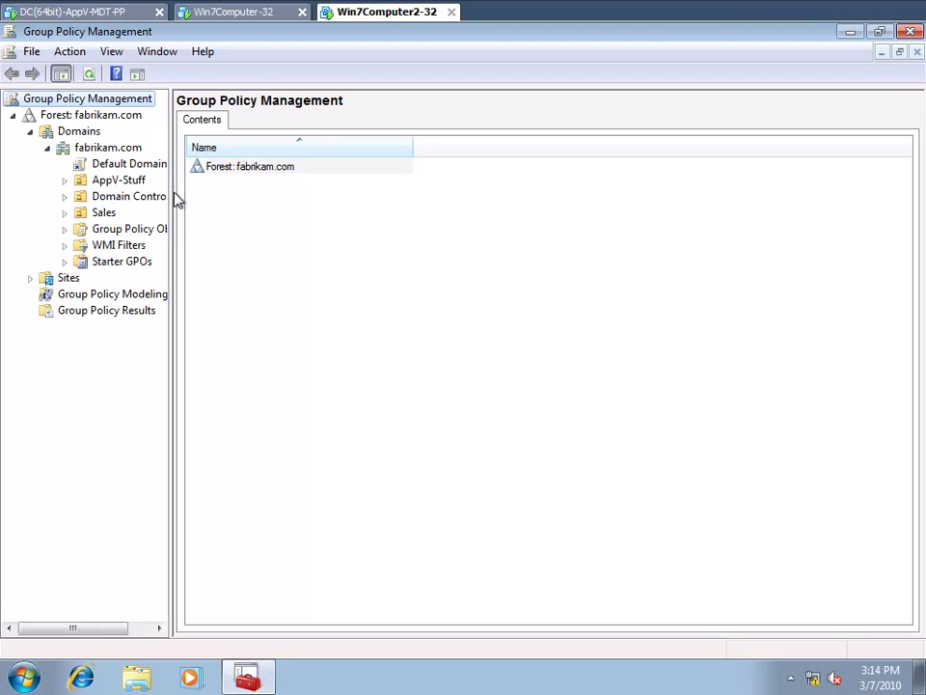
{"action": "left_click_drag", "start_coordinate": [172, 192], "coordinate": [211, 192]}
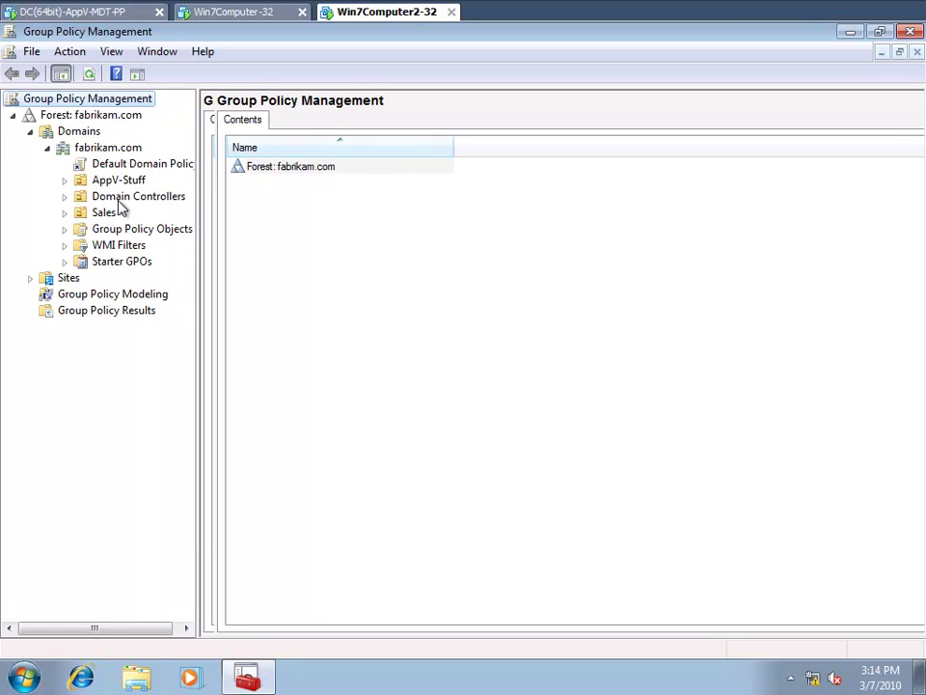
{"action": "left_click", "coordinate": [65, 212]}
{"action": "left_click", "coordinate": [81, 229]}
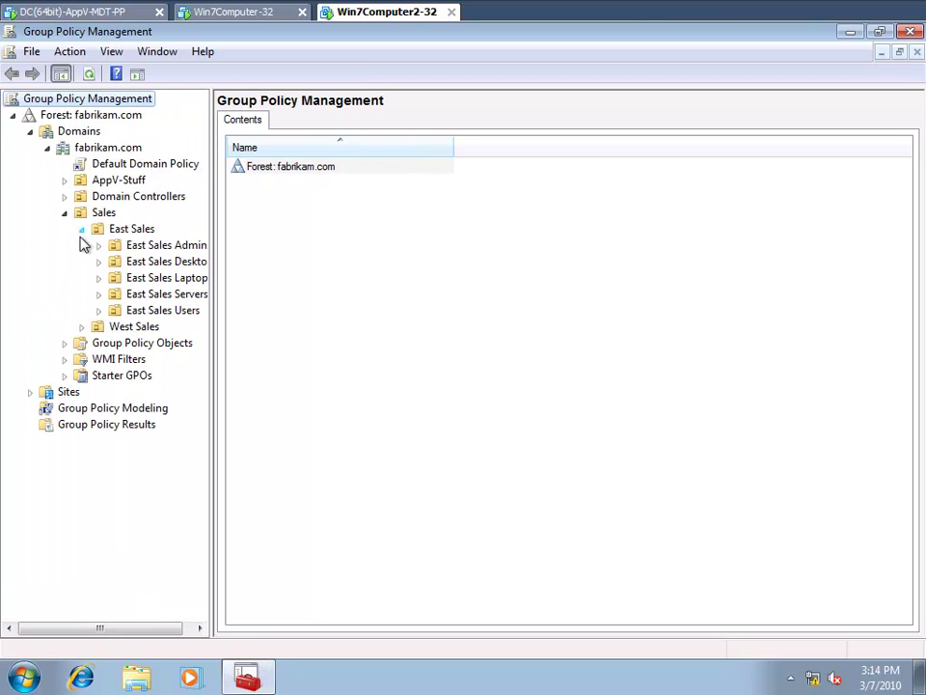
{"action": "left_click", "coordinate": [118, 309]}
- Open the WinZip Settings GPO's Settings report and expand Administrative Templates and the WinZip/Passwords Tab policies
{"action": "left_click", "coordinate": [179, 330]}
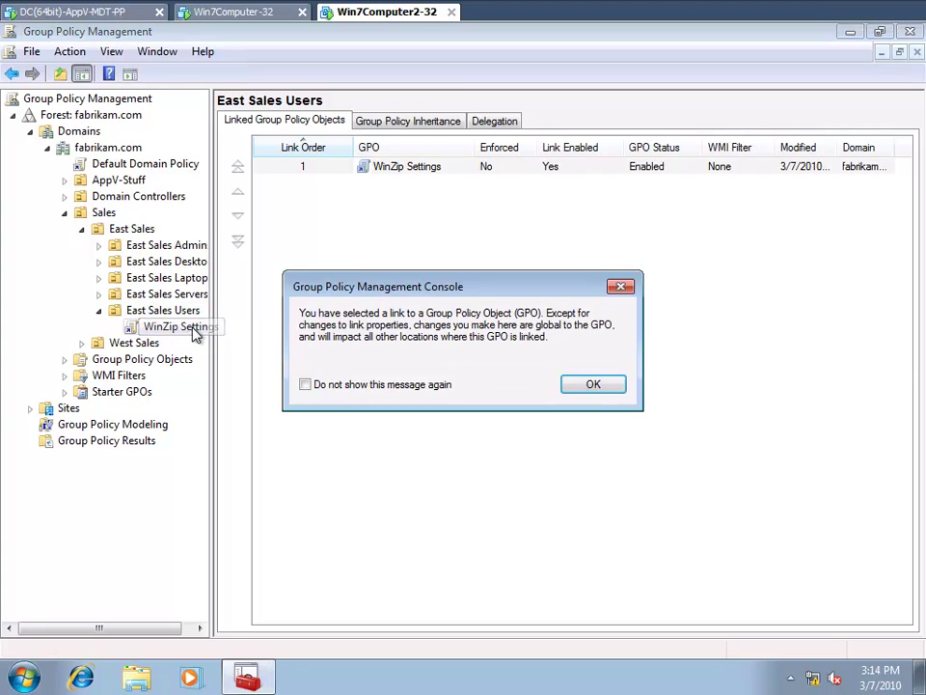
{"action": "left_click", "coordinate": [594, 385]}
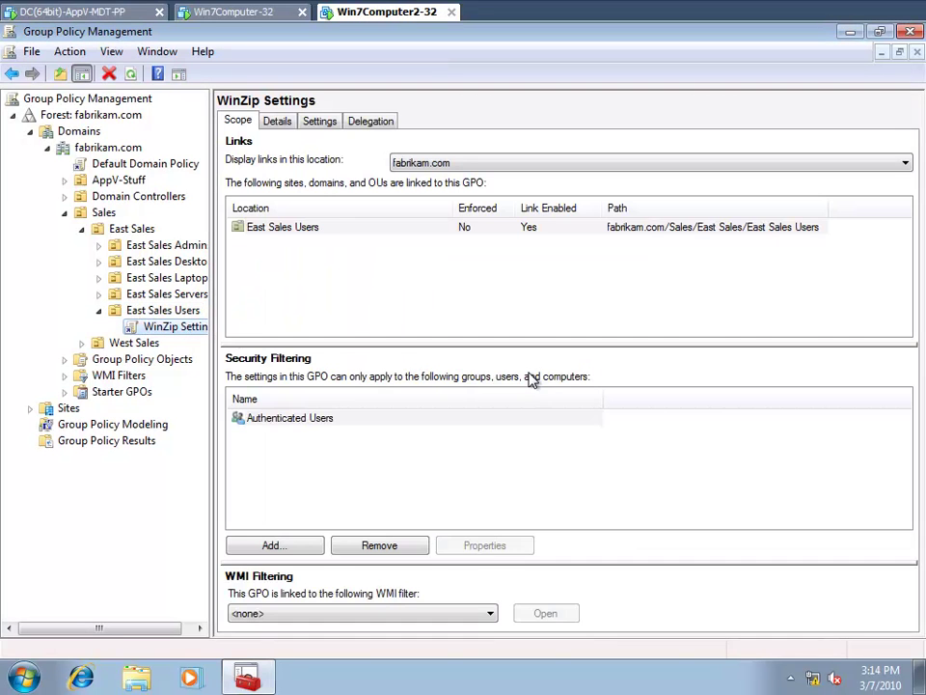
{"action": "left_click", "coordinate": [316, 125]}
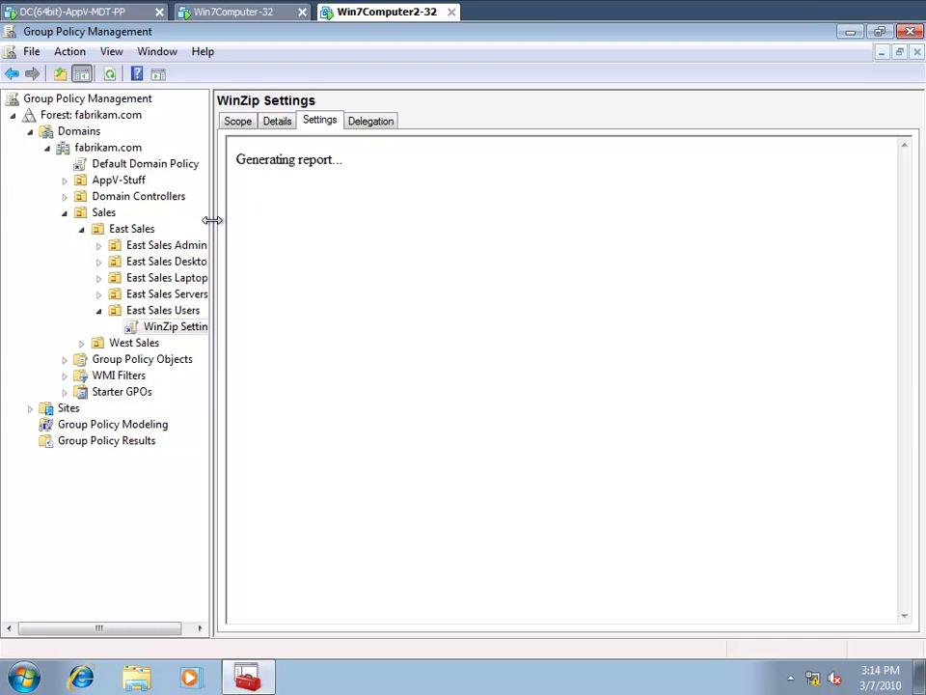
{"action": "left_click_drag", "start_coordinate": [209, 219], "coordinate": [269, 216]}
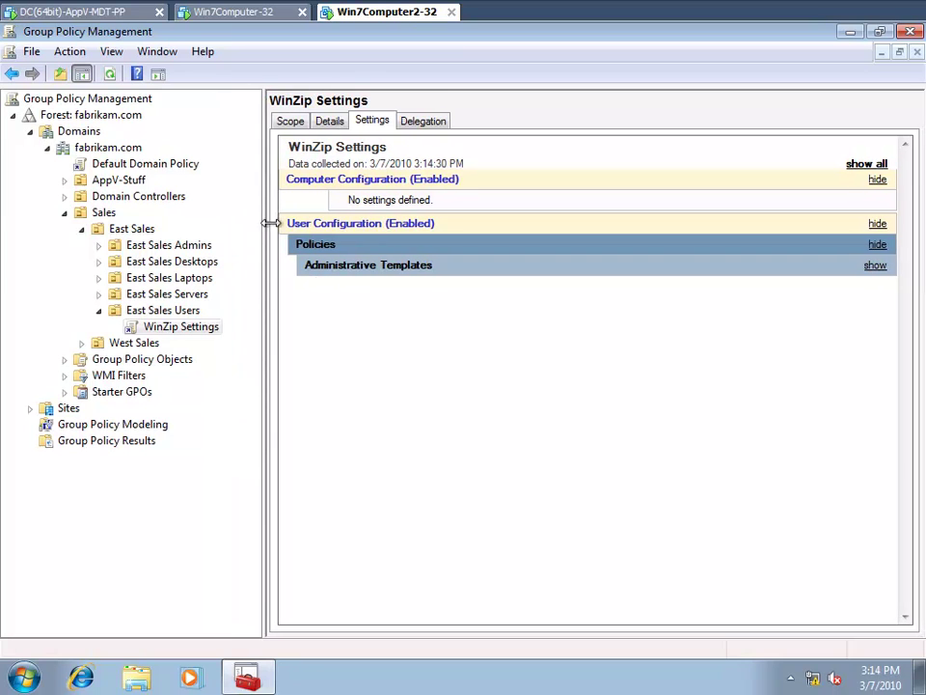
{"action": "left_click", "coordinate": [362, 270]}
{"action": "left_click", "coordinate": [367, 310]}
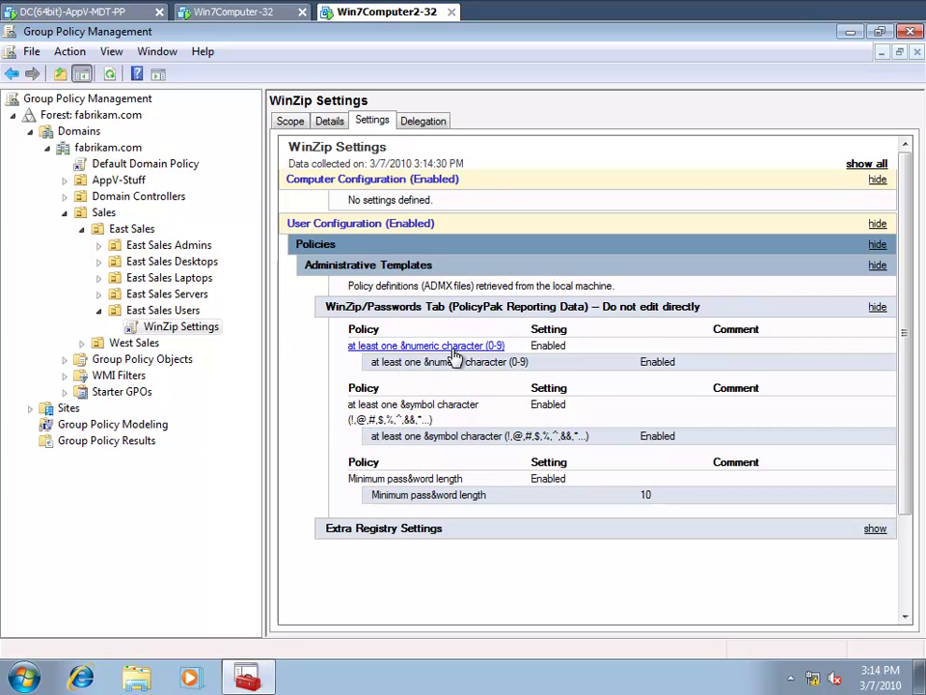
- Edit WinZip Settings, confirm User Configuration has no PolicyPak section, then close the editor and console
{"action": "right_click", "coordinate": [194, 331]}
{"action": "left_click", "coordinate": [216, 339]}
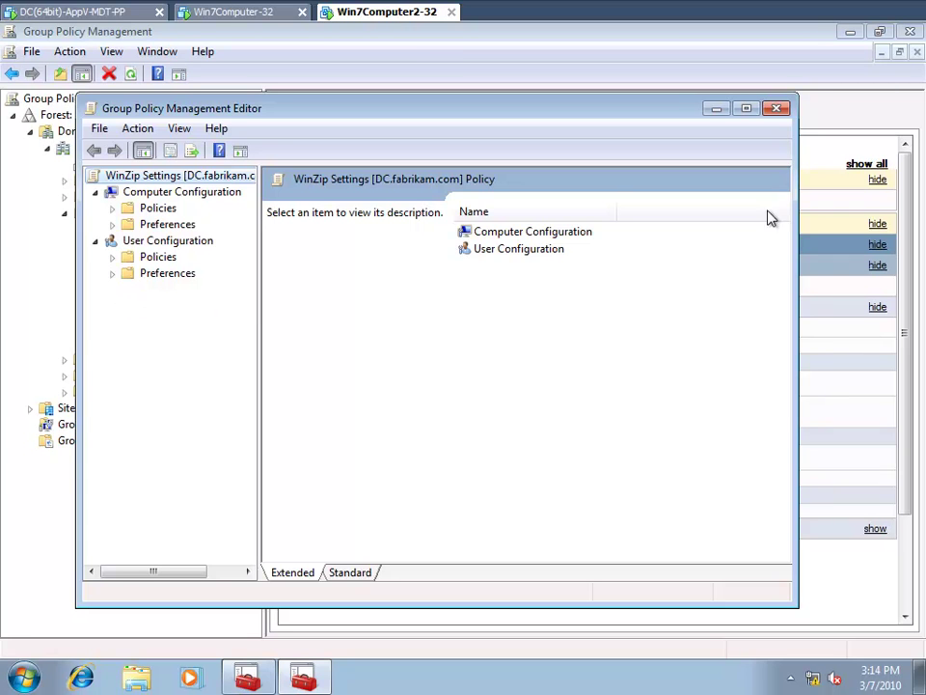
{"action": "left_click", "coordinate": [780, 111]}
{"action": "left_click", "coordinate": [910, 31]}
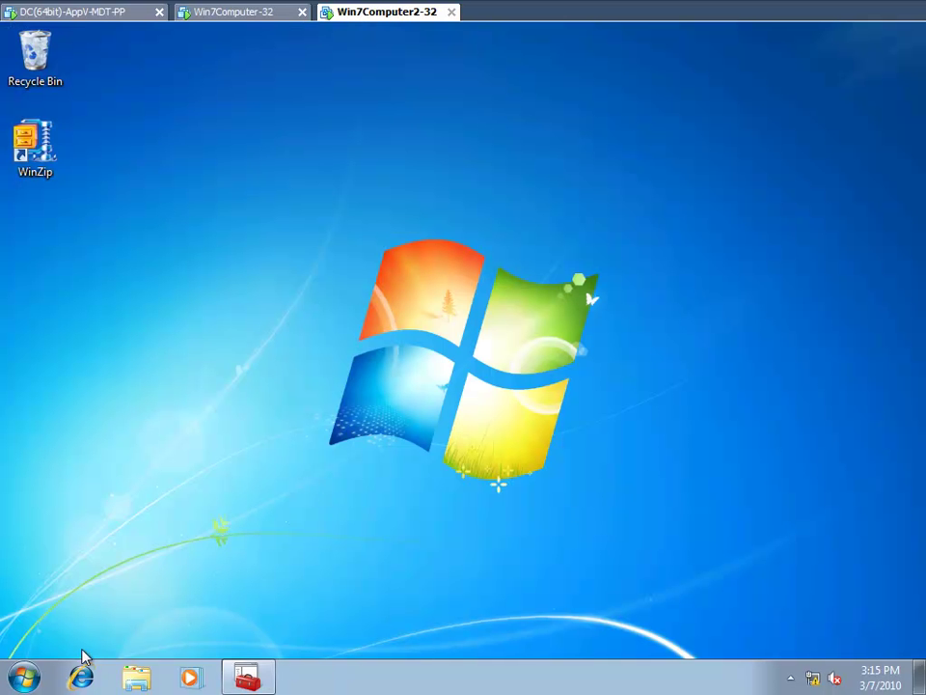
{"action": "left_click", "coordinate": [23, 678]}
- Open CD Drive (D:) from the Computer view
{"action": "left_click", "coordinate": [279, 465]}
{"action": "left_click", "coordinate": [563, 307]}
{"action": "double_click", "coordinate": [563, 307]}
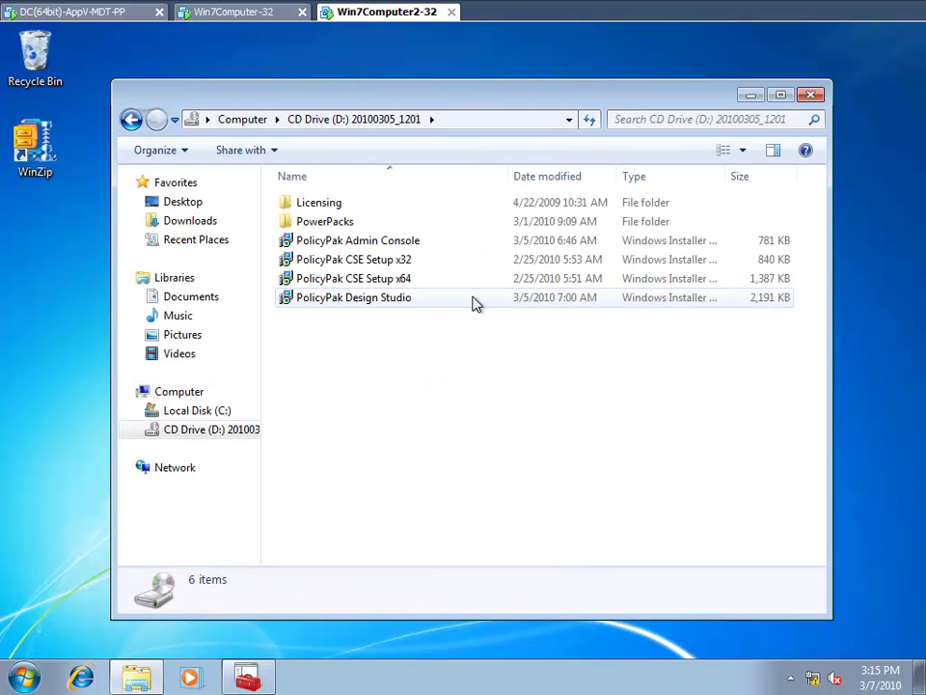
- Install the PolicyPak Admin Console from the CD, accepting the licence, and close the installer
{"action": "double_click", "coordinate": [328, 247]}
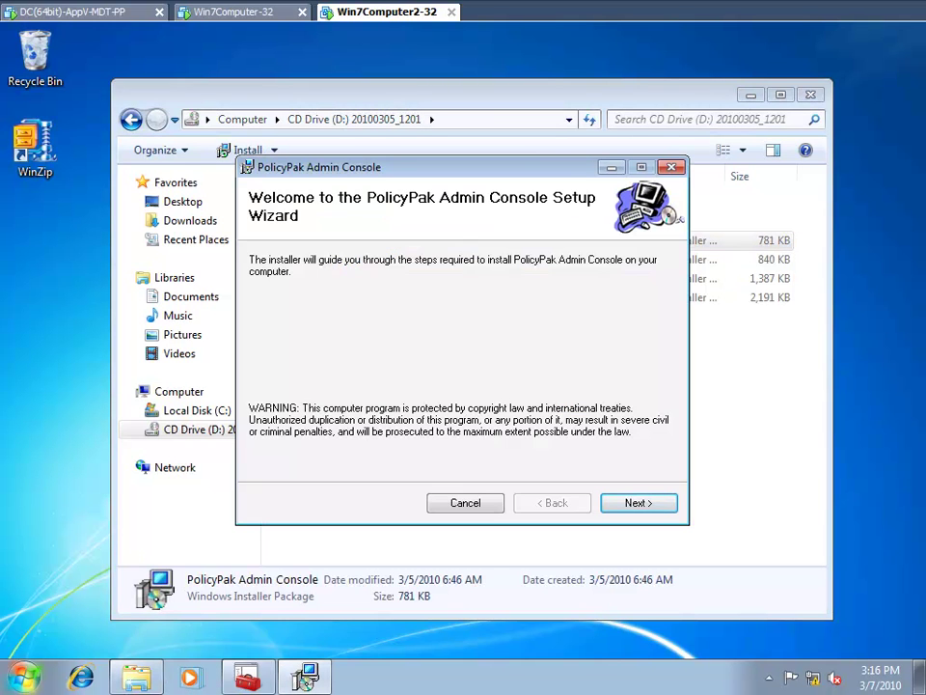
{"action": "left_click", "coordinate": [635, 505]}
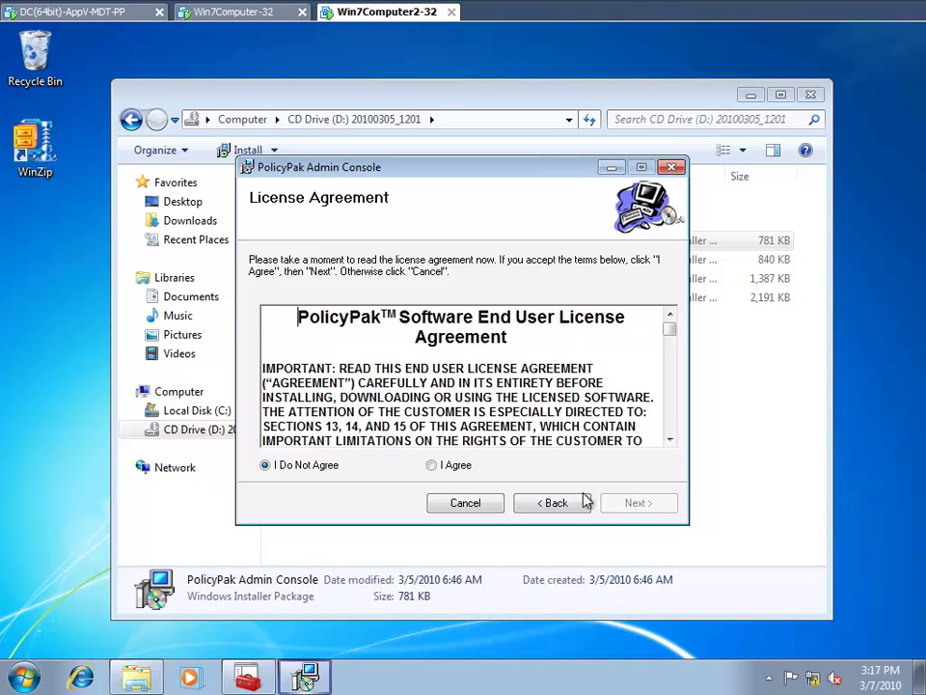
{"action": "left_click", "coordinate": [457, 466]}
{"action": "left_click", "coordinate": [627, 504]}
{"action": "left_click", "coordinate": [633, 508]}
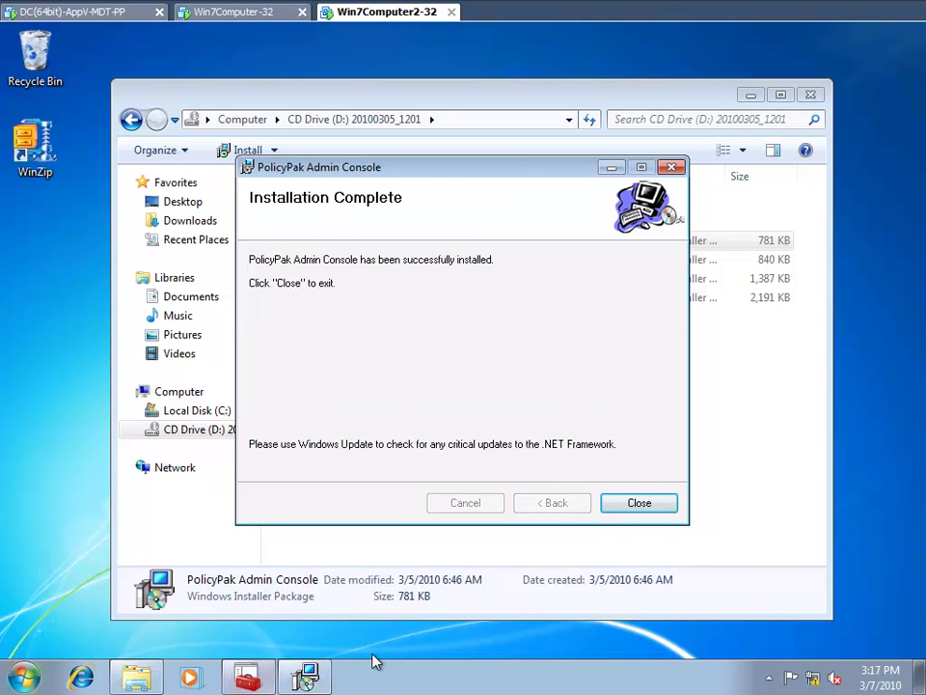
{"action": "left_click", "coordinate": [640, 507]}
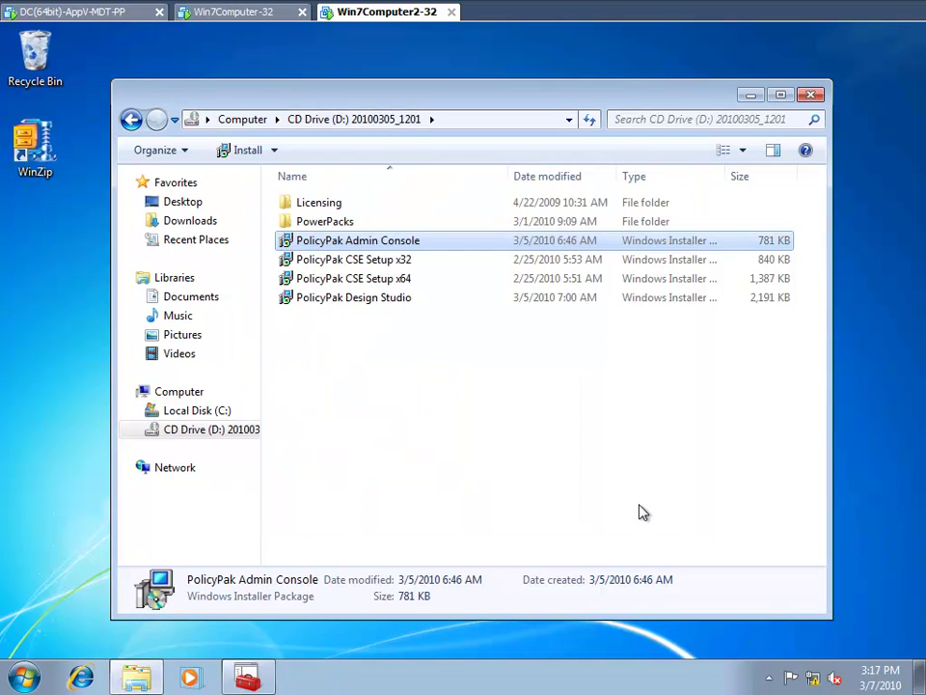
- Edit WinZip Settings and show PolicyPak Application Manager, where WinZip reports DLL not found
{"action": "left_click", "coordinate": [753, 100]}
{"action": "left_click", "coordinate": [248, 677]}
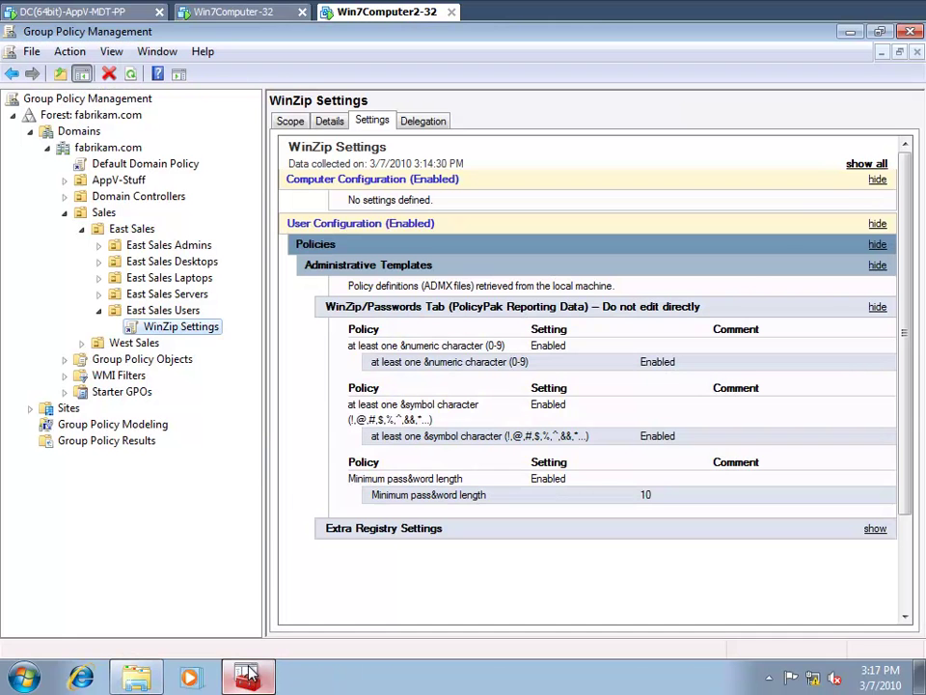
{"action": "right_click", "coordinate": [182, 332]}
{"action": "left_click", "coordinate": [224, 341]}
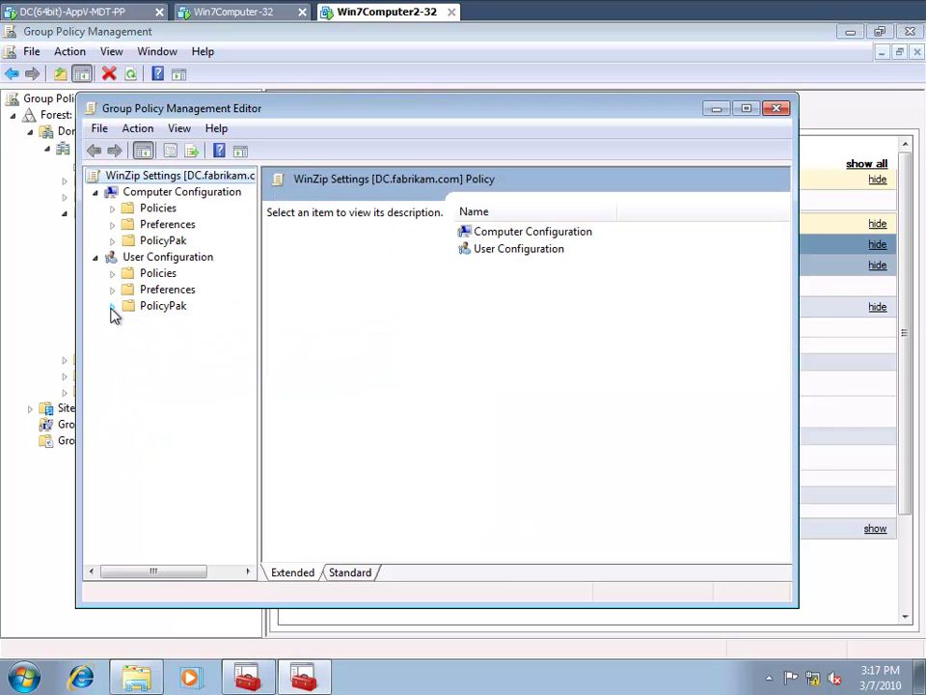
{"action": "left_click", "coordinate": [112, 306]}
{"action": "left_click", "coordinate": [166, 327]}
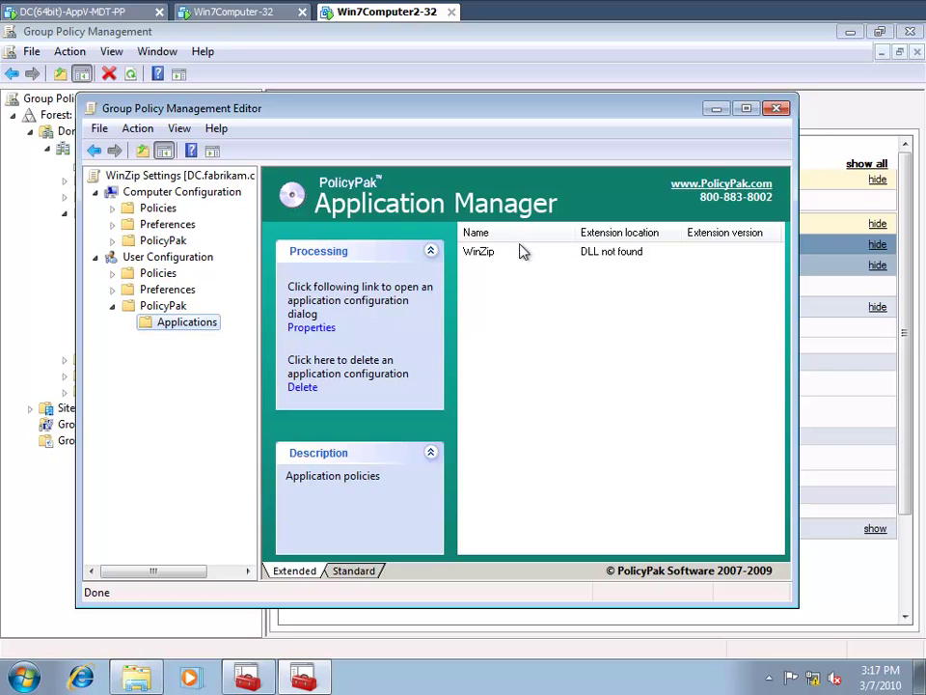
{"action": "left_click", "coordinate": [229, 17]}
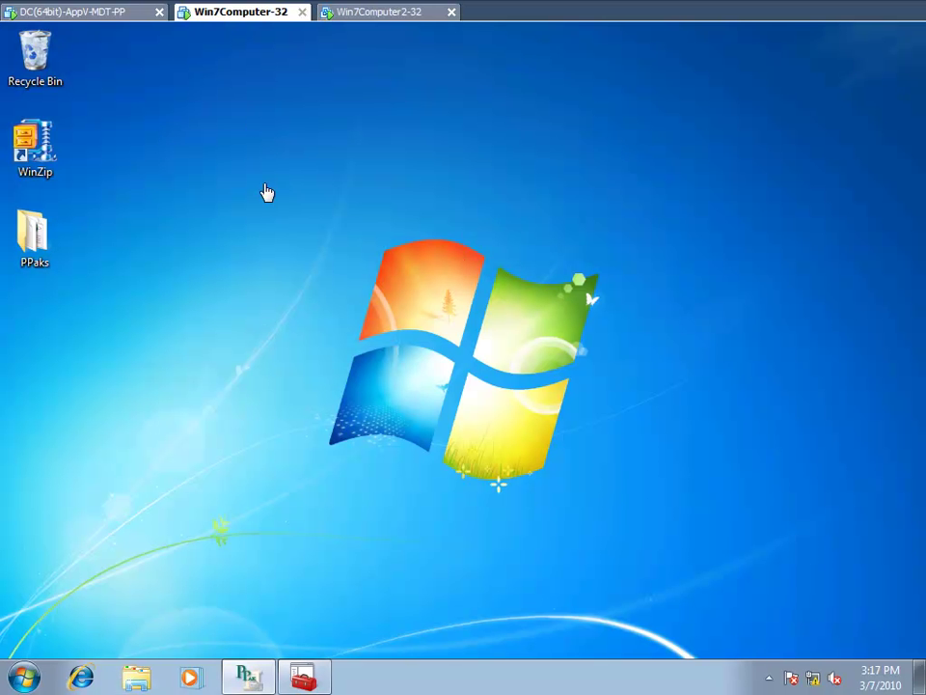
- On Win7Computer-32, open C:\Program Files\PolicyPak\Extensions to see PP-winzip.dll
{"action": "left_click", "coordinate": [25, 678]}
{"action": "type", "text": "c:\\pro"}
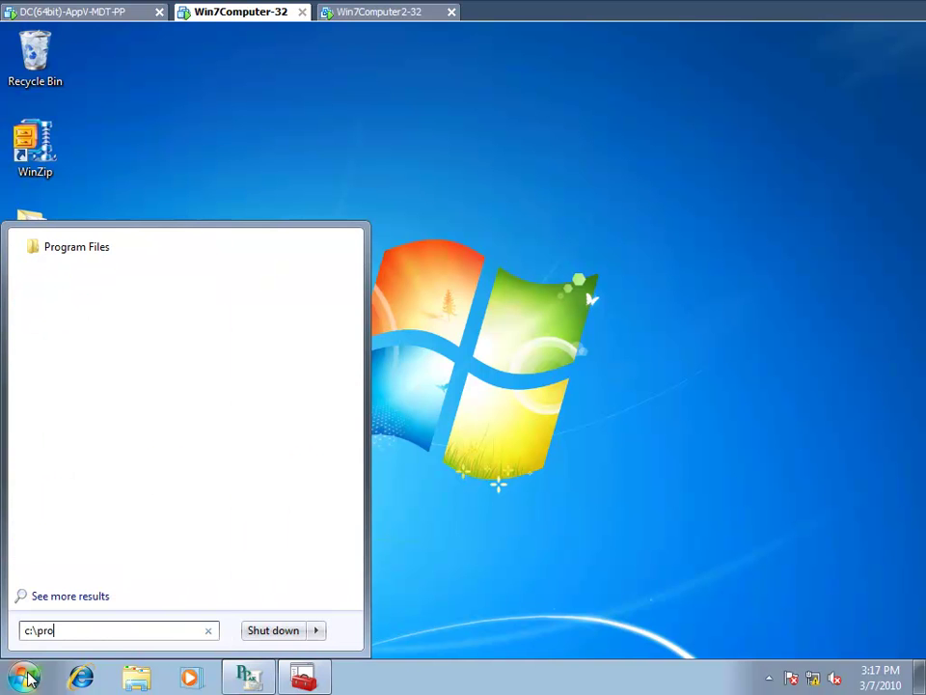
{"action": "key", "text": "Return"}
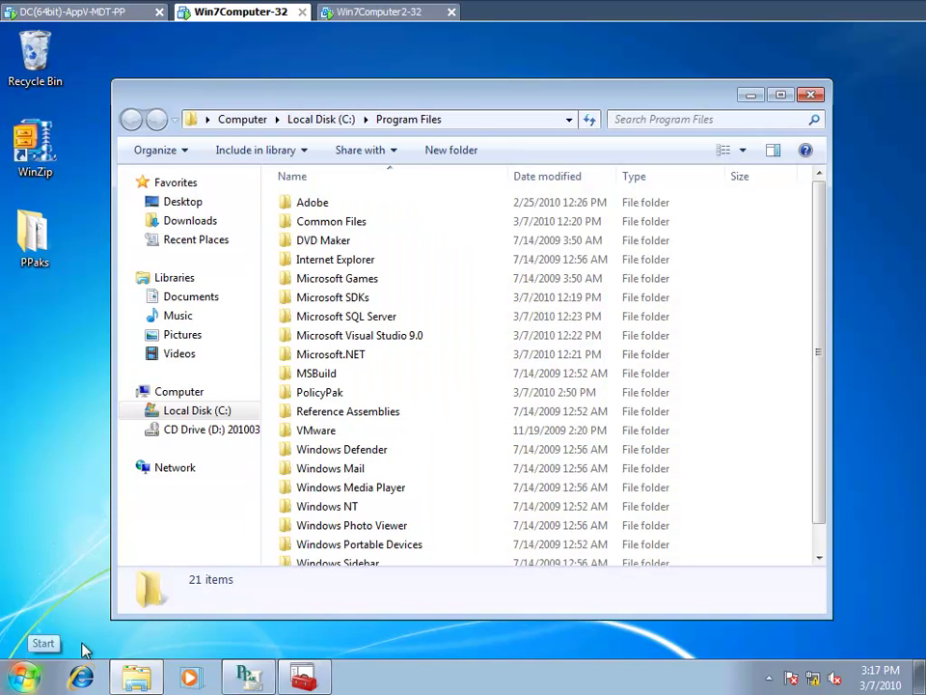
{"action": "double_click", "coordinate": [333, 392]}
{"action": "double_click", "coordinate": [310, 202]}
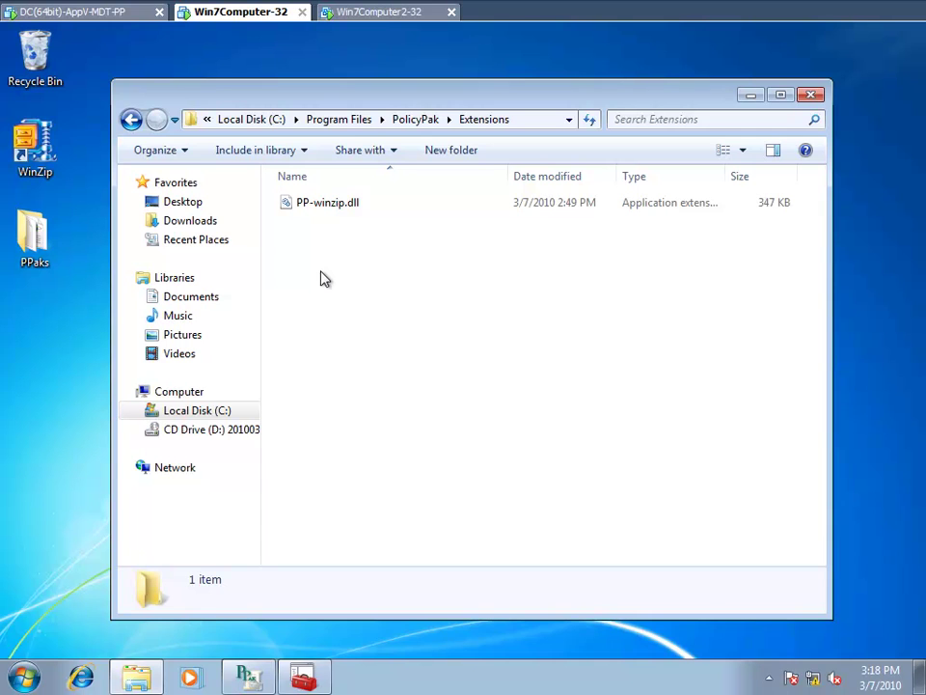
{"action": "left_click", "coordinate": [383, 16]}
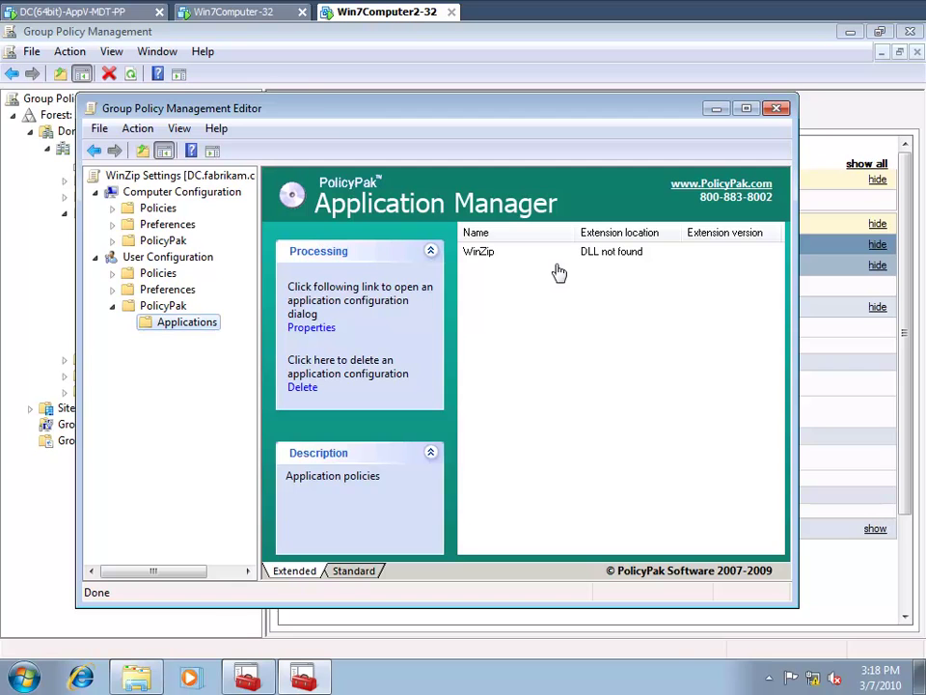
- On Win7Computer-32, check WinZip Settings' Application Manager lists WinZip from Local storage, then close the editor
{"action": "left_click", "coordinate": [237, 14]}
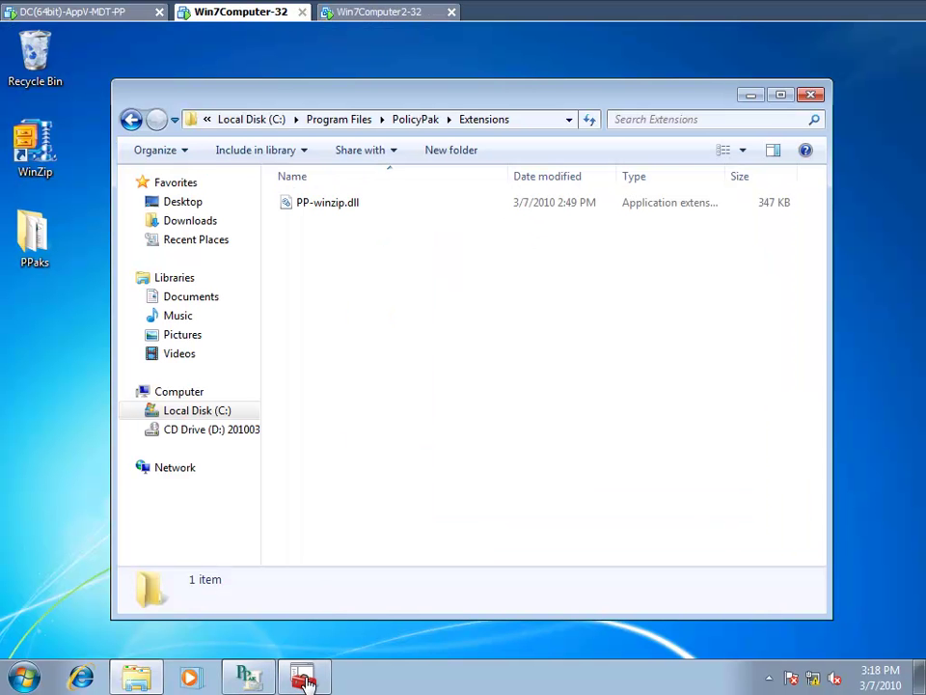
{"action": "mouse_move", "coordinate": [306, 675]}
{"action": "left_click", "coordinate": [294, 636]}
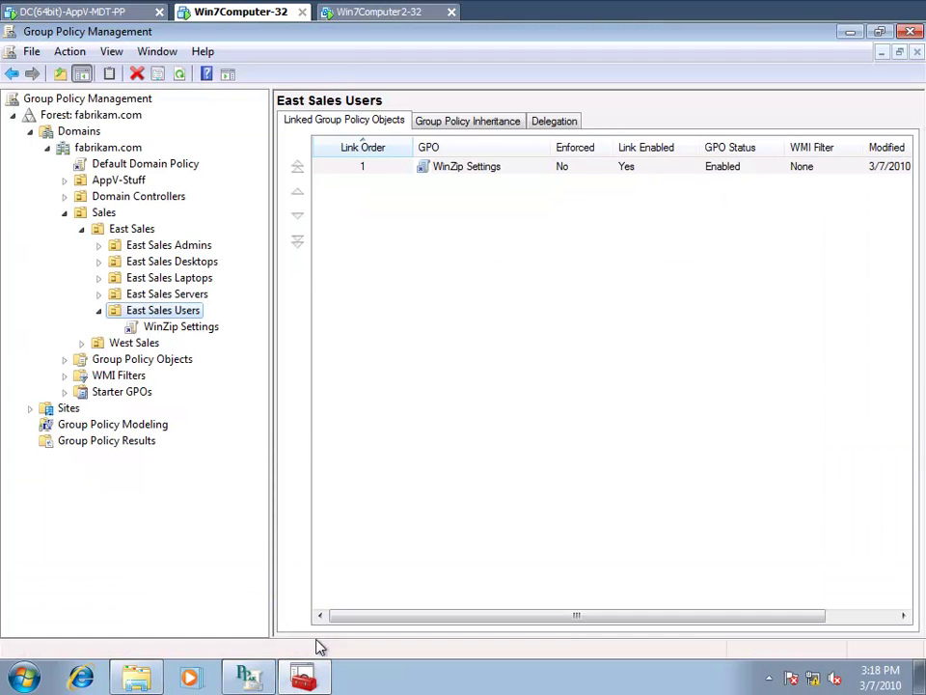
{"action": "right_click", "coordinate": [193, 338]}
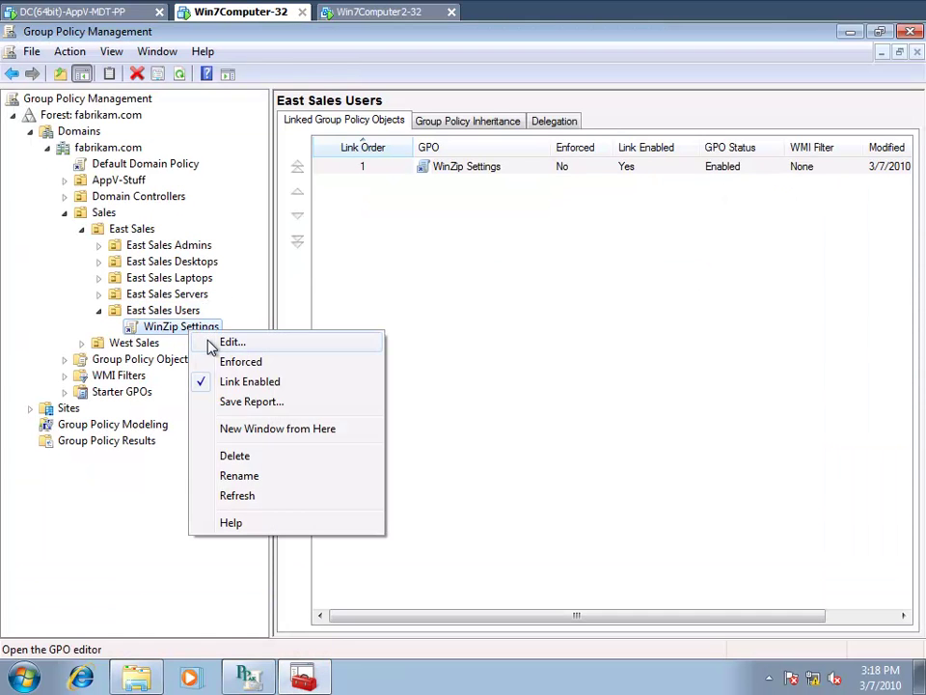
{"action": "left_click", "coordinate": [209, 344]}
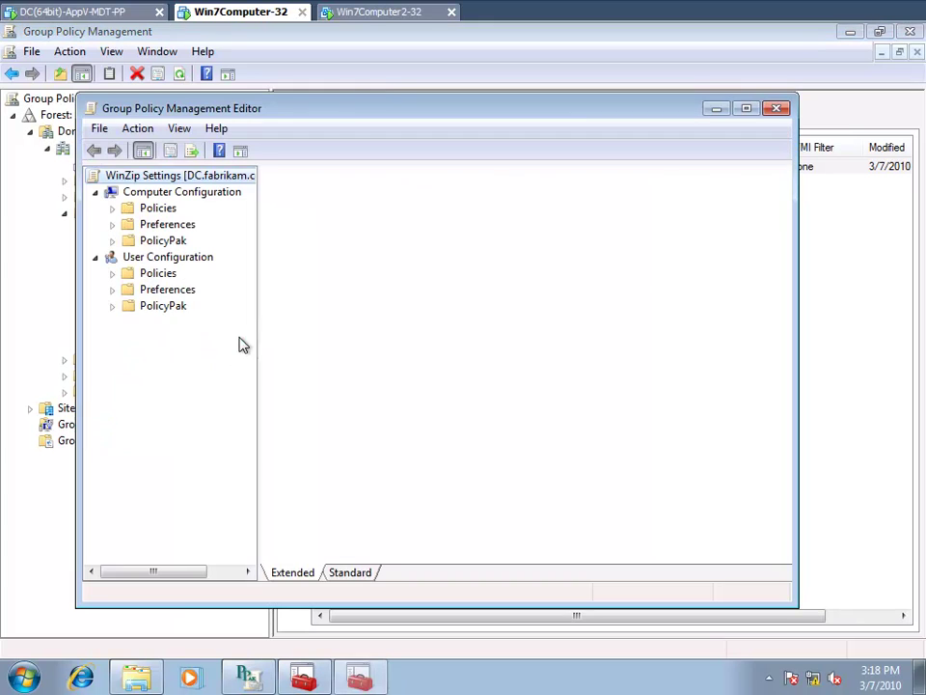
{"action": "left_click", "coordinate": [111, 305]}
{"action": "left_click", "coordinate": [169, 323]}
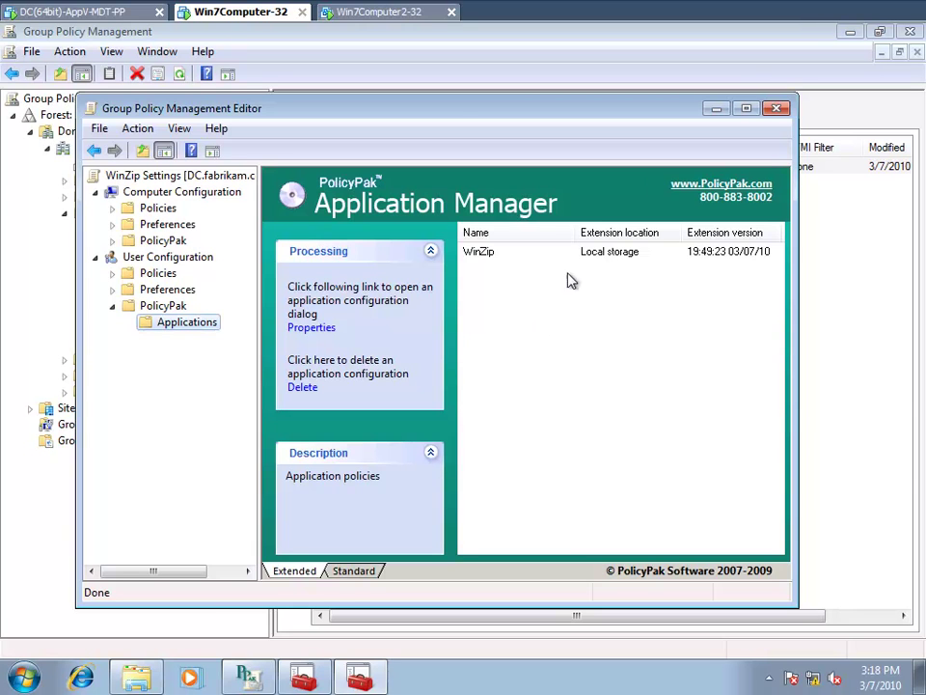
{"action": "left_click", "coordinate": [777, 109]}
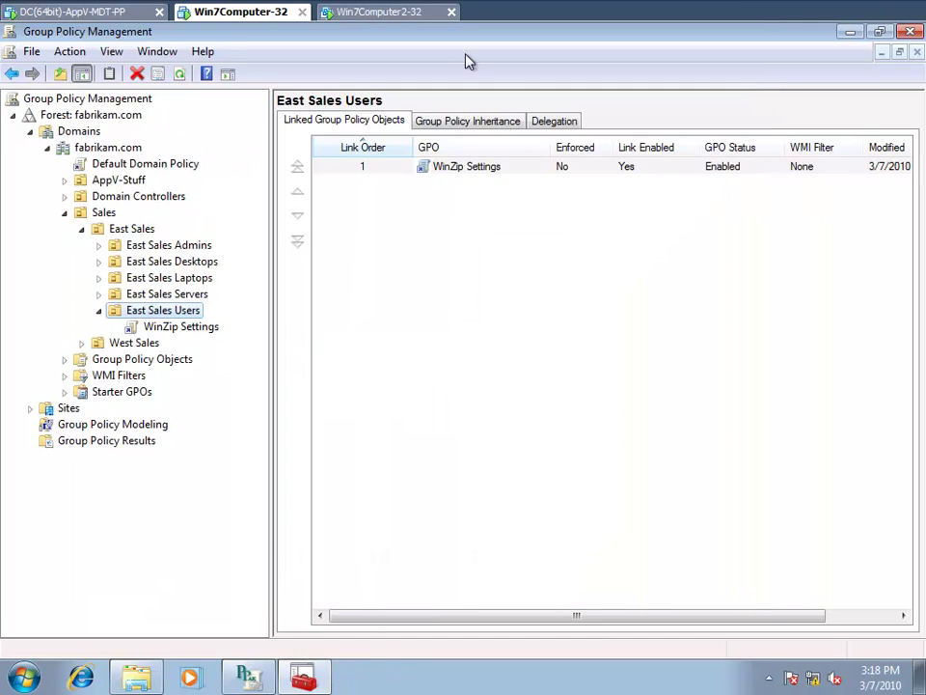
- On the domain controller, open the SYSVOL desktop shortcut to fabrikam.com\Policies and check its full path
{"action": "left_click", "coordinate": [397, 13]}
{"action": "left_click", "coordinate": [96, 13]}
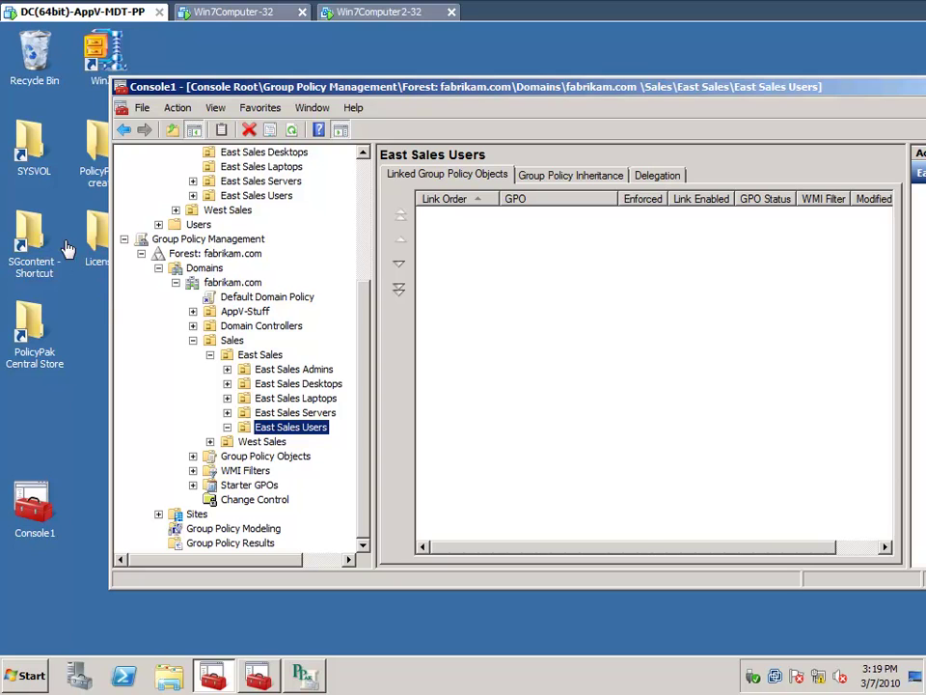
{"action": "left_click", "coordinate": [29, 140]}
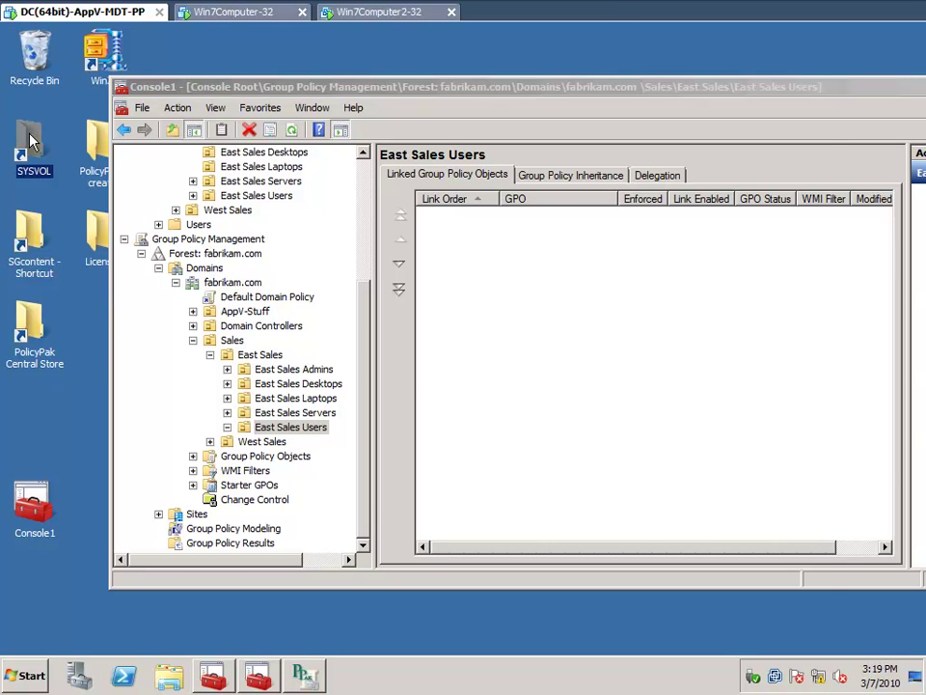
{"action": "double_click", "coordinate": [29, 140]}
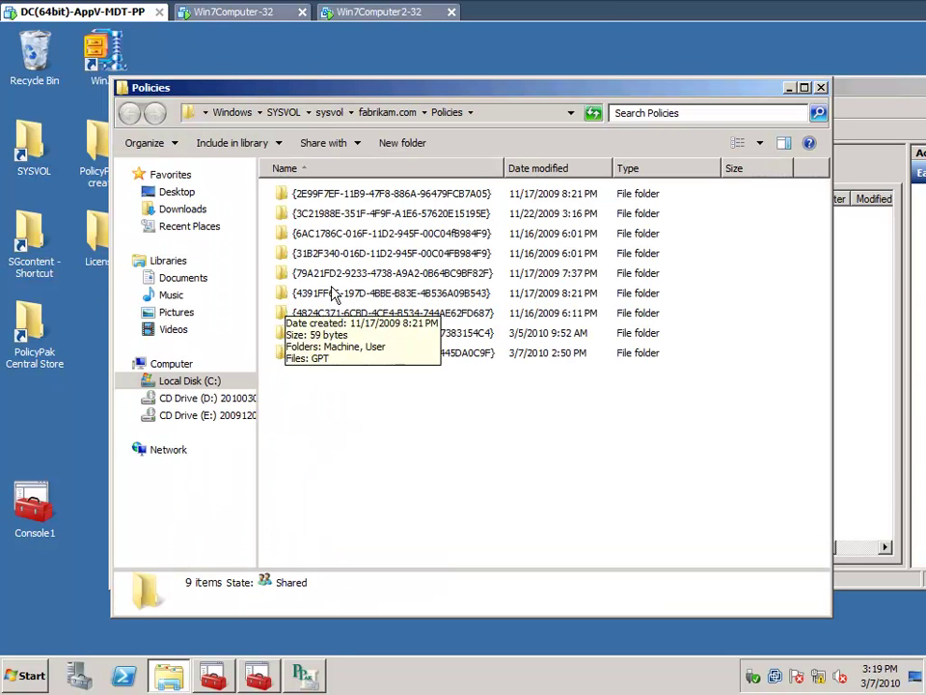
{"action": "left_click", "coordinate": [351, 116]}
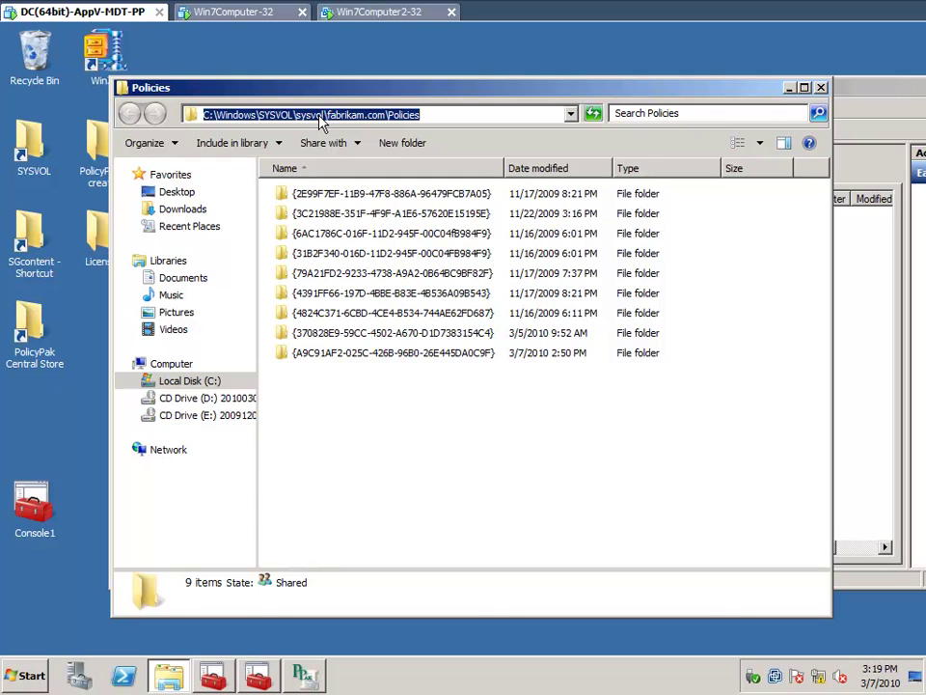
{"action": "left_click", "coordinate": [439, 121]}
{"action": "left_click", "coordinate": [333, 416]}
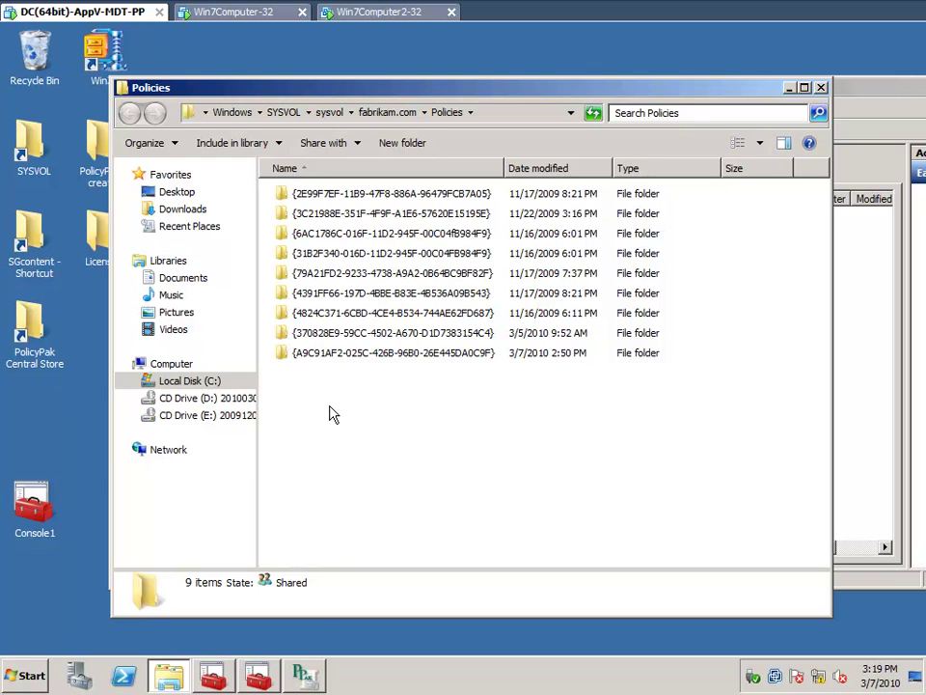
- Create a 'Policypak' folder under SYSVOL Policies, open it, then switch to Win7Computer-32
{"action": "right_click", "coordinate": [333, 415]}
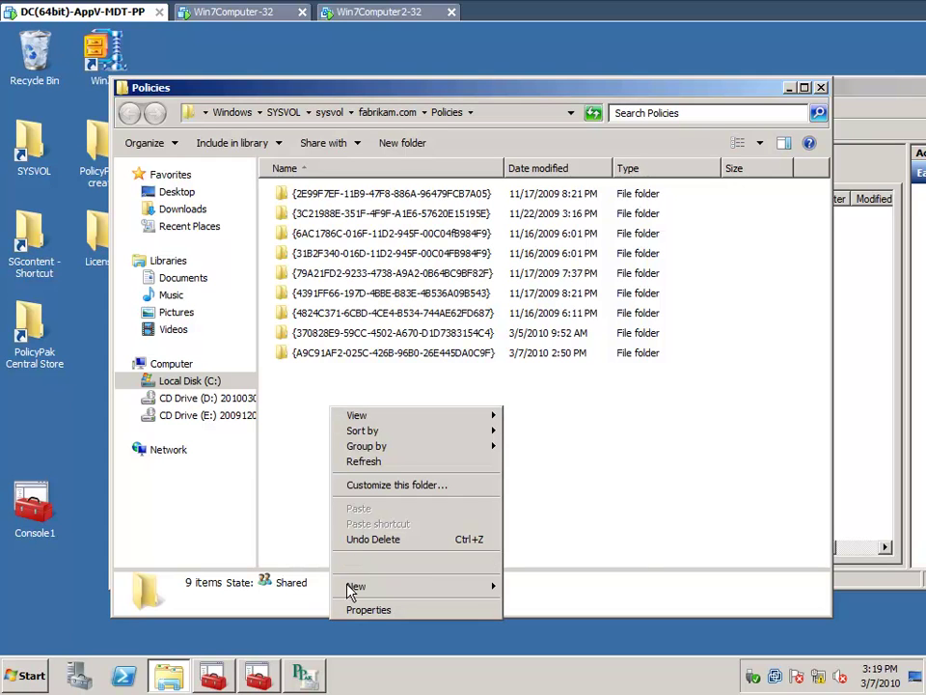
{"action": "mouse_move", "coordinate": [431, 587]}
{"action": "left_click", "coordinate": [556, 470]}
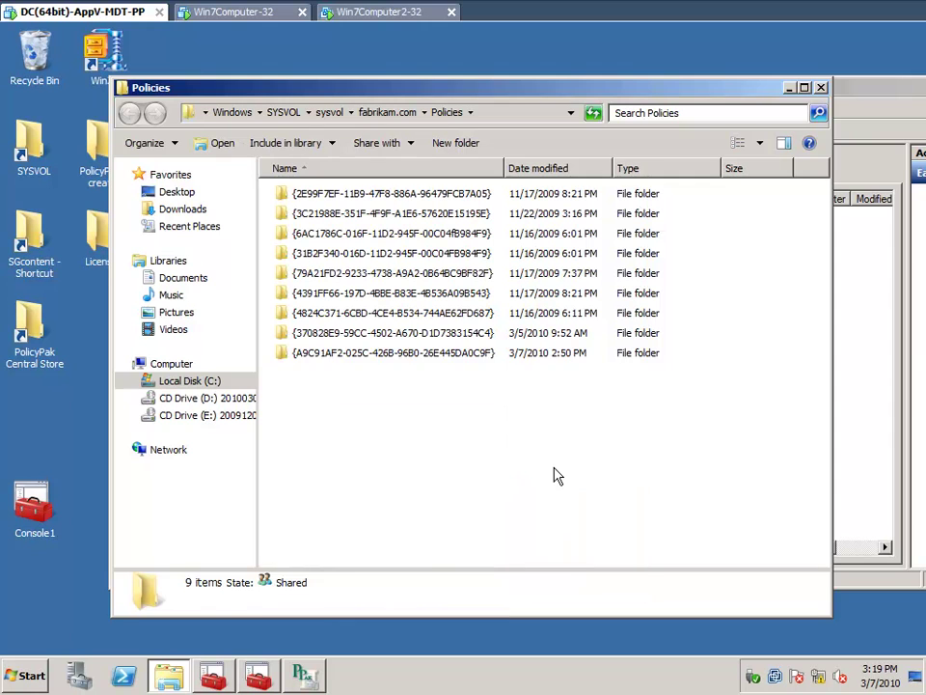
{"action": "type", "text": "Policypak"}
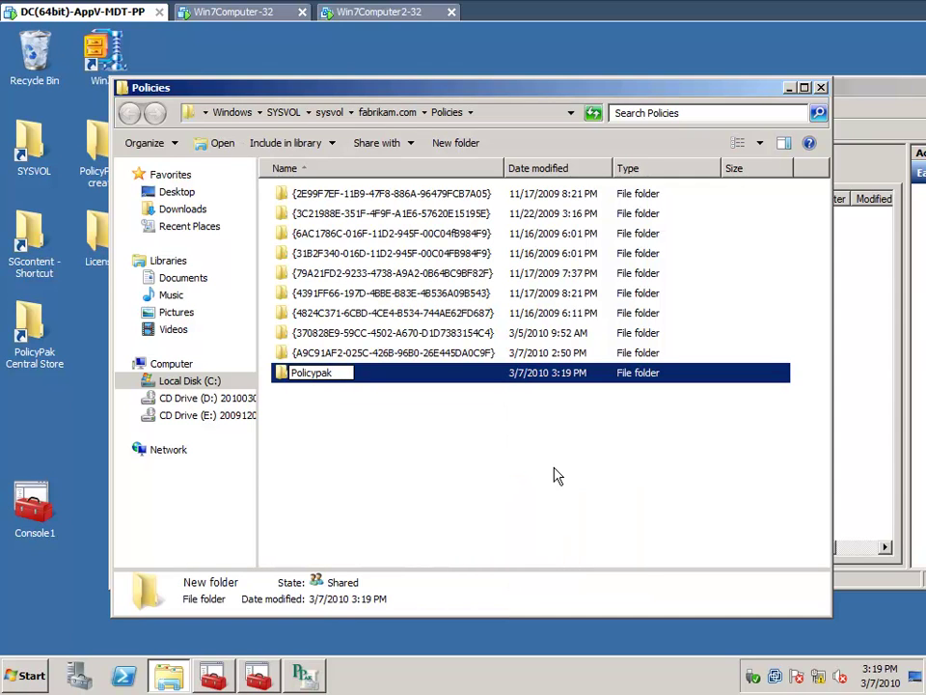
{"action": "key", "text": "Return"}
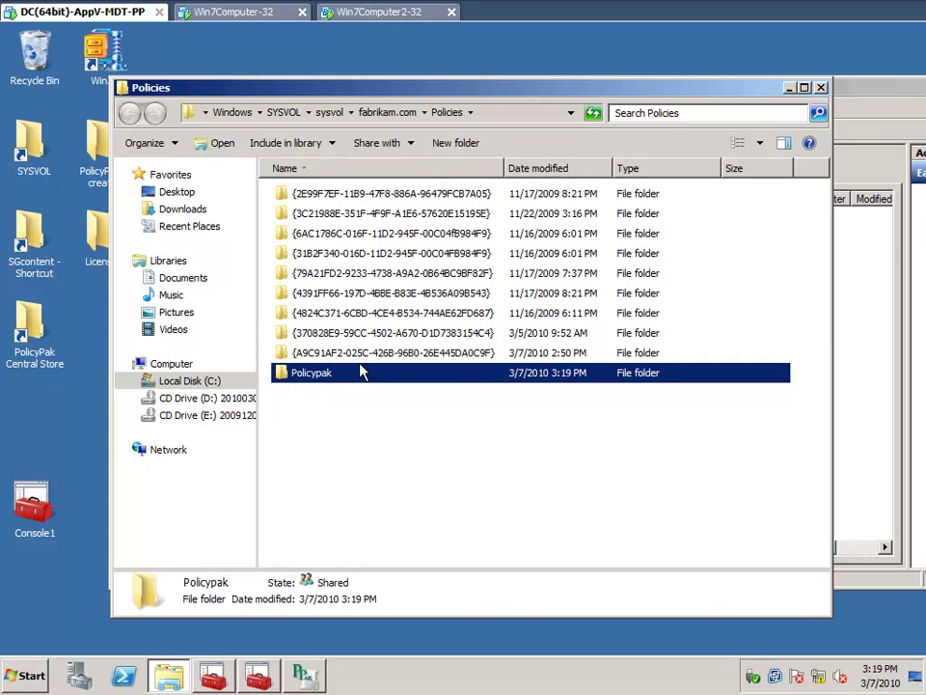
{"action": "double_click", "coordinate": [312, 374]}
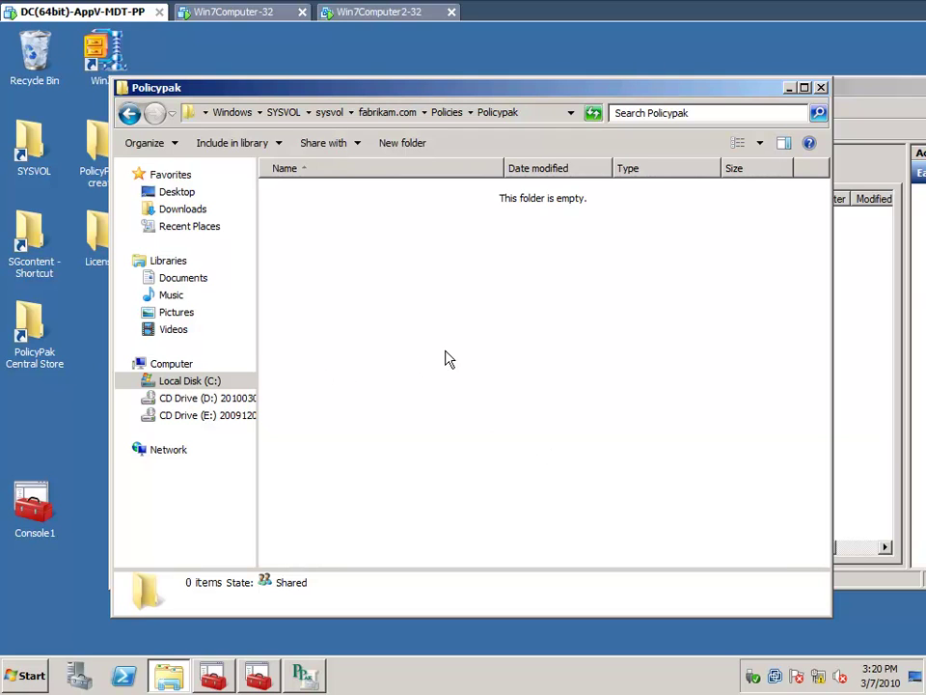
{"action": "left_click", "coordinate": [253, 18]}
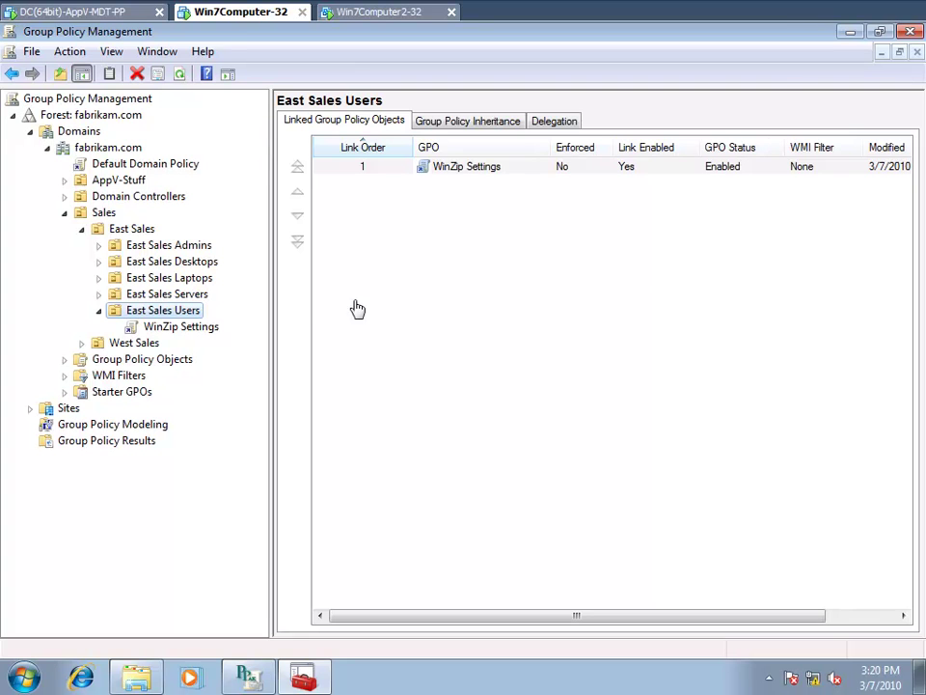
- Minimize Group Policy Management, move the Extensions window aside, and launch a Command Prompt
{"action": "left_click", "coordinate": [847, 32]}
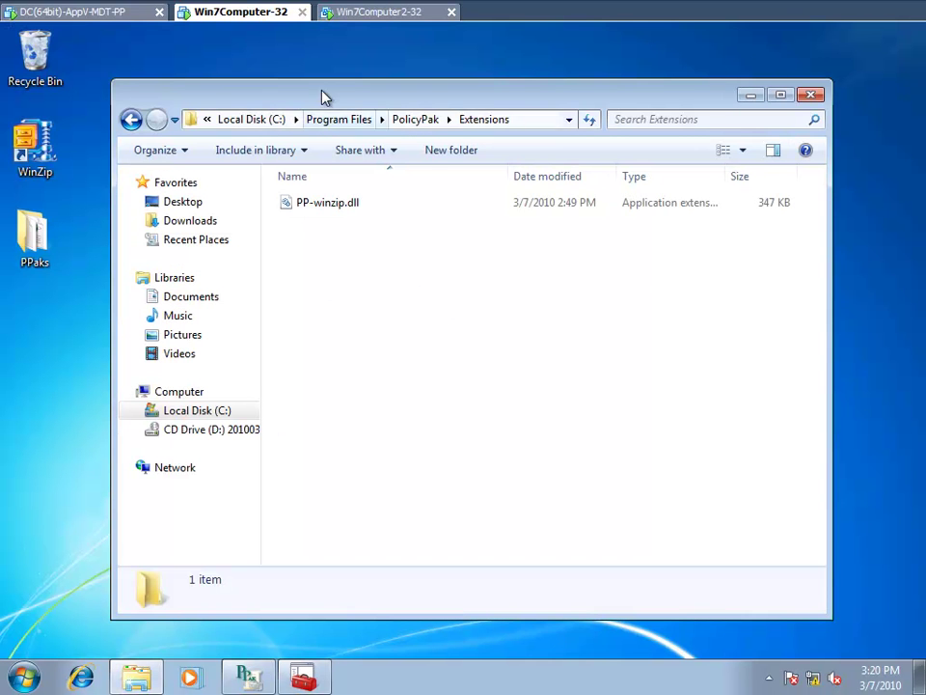
{"action": "left_click_drag", "start_coordinate": [322, 95], "coordinate": [439, 120]}
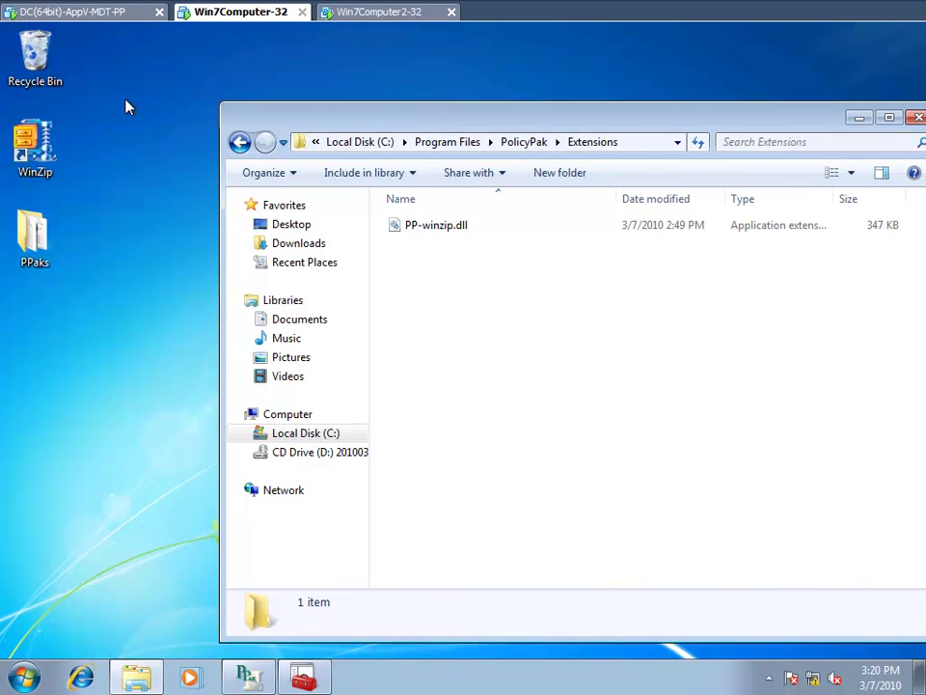
{"action": "left_click", "coordinate": [29, 673]}
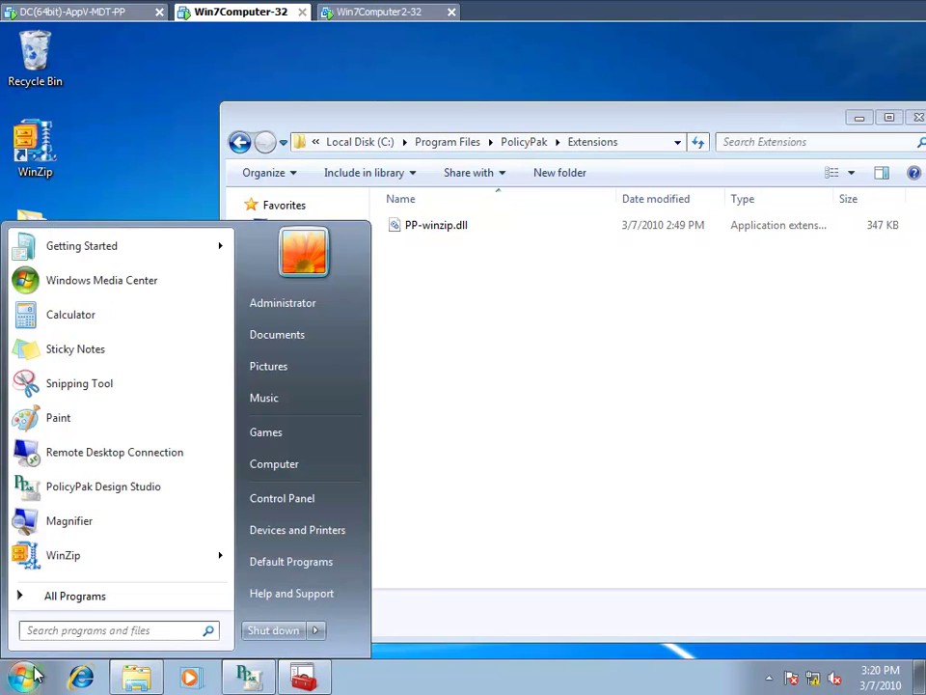
{"action": "type", "text": "cmd"}
{"action": "key", "text": "Return"}
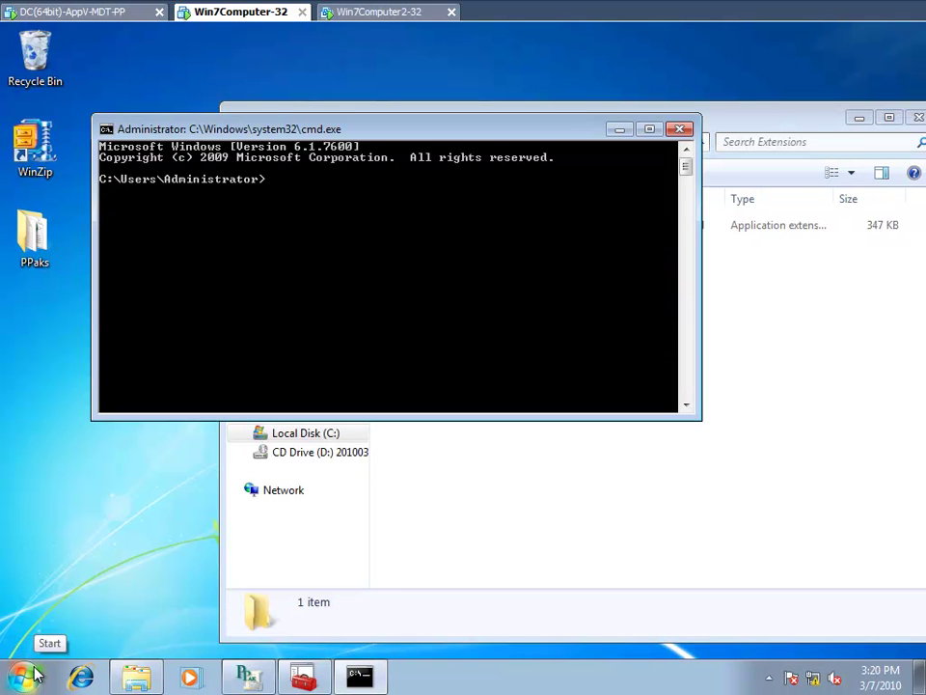
- Map \\dc\c$\temp as drive Z: with net use and open Z: in Explorer
{"action": "type", "text": "net use * \\\\dc\\c$\\"}
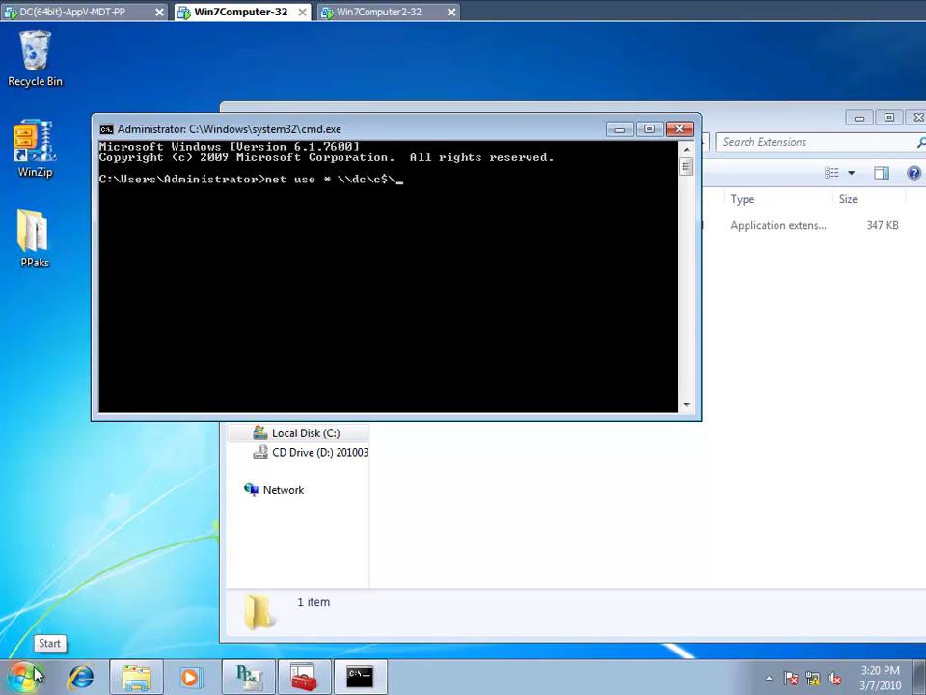
{"action": "type", "text": "temp"}
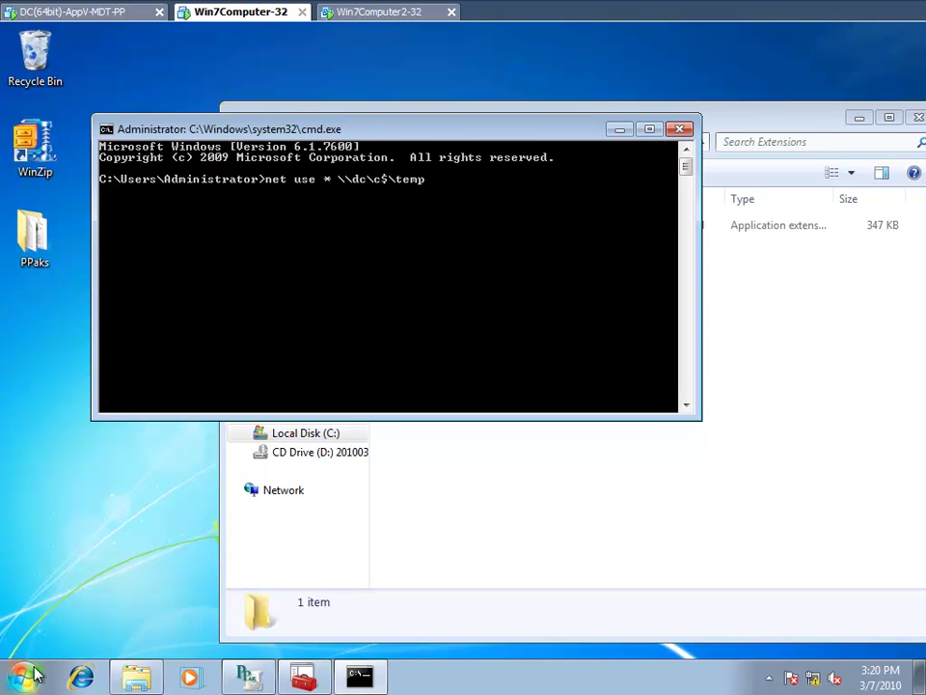
{"action": "key", "text": "Return"}
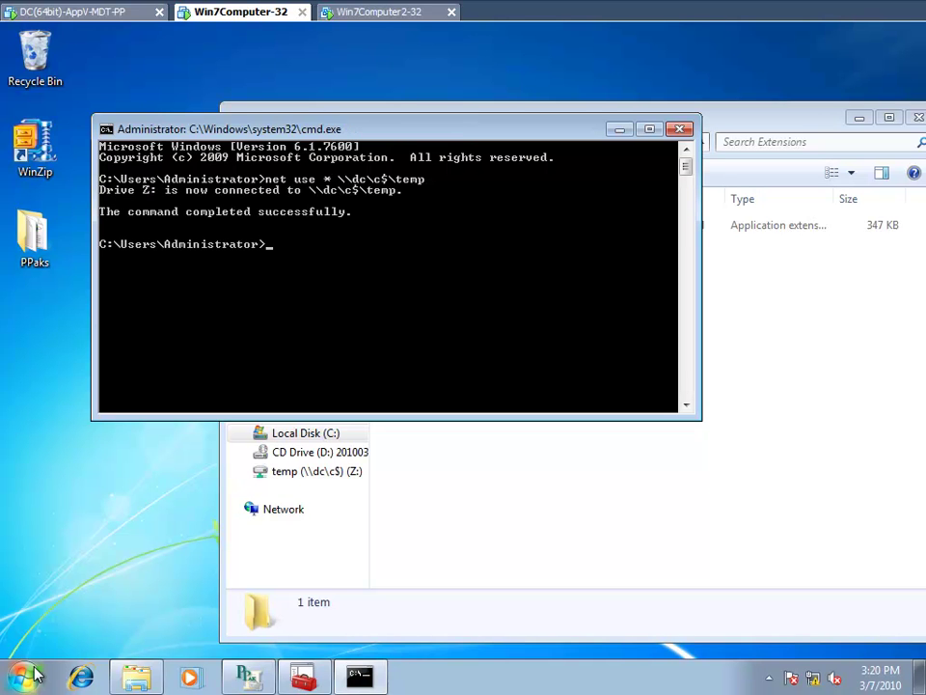
{"action": "left_click_drag", "start_coordinate": [436, 142], "coordinate": [445, 275]}
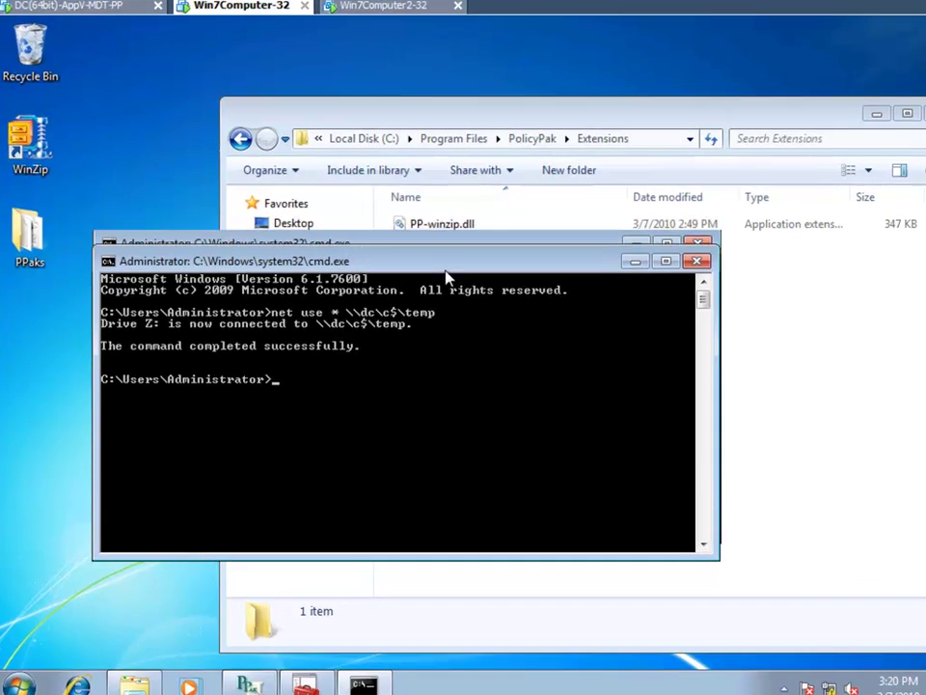
{"action": "type", "text": "start ."}
{"action": "key", "text": "Return"}
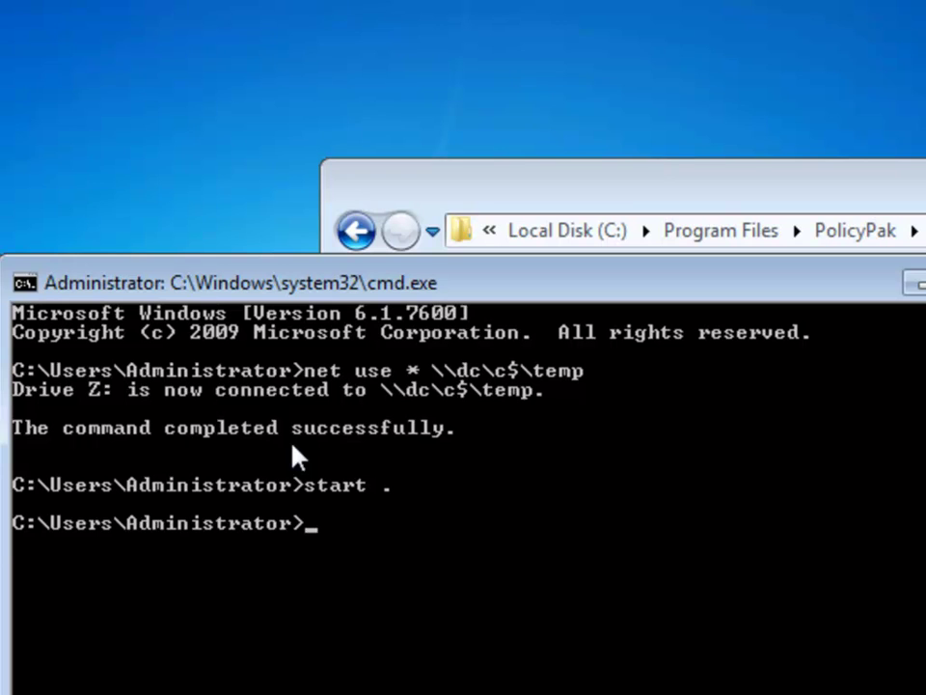
{"action": "type", "text": "z:"}
{"action": "key", "text": "Return"}
{"action": "type", "text": "start ."}
{"action": "key", "text": "Return"}
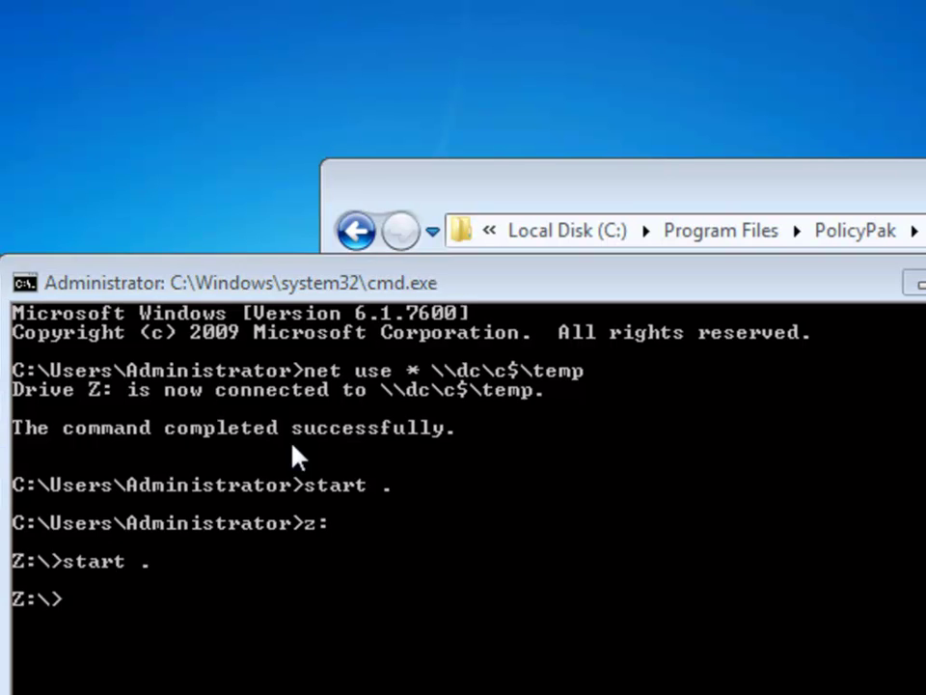
- Move PP-winzip.dll into the Z: temp share, then return to the DC machine
{"action": "left_click_drag", "start_coordinate": [681, 386], "coordinate": [206, 274]}
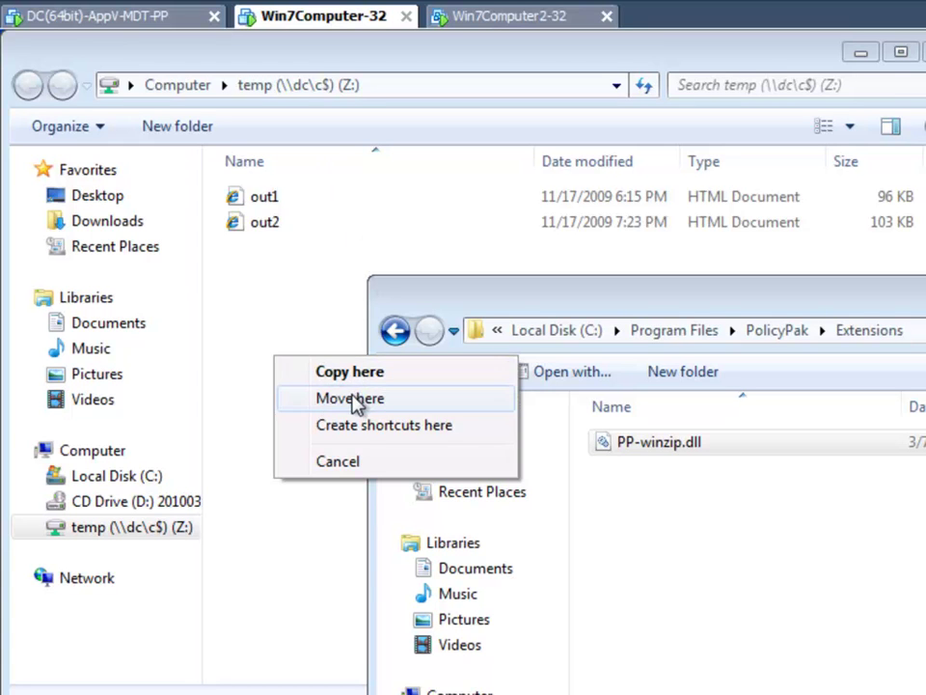
{"action": "left_click", "coordinate": [354, 399]}
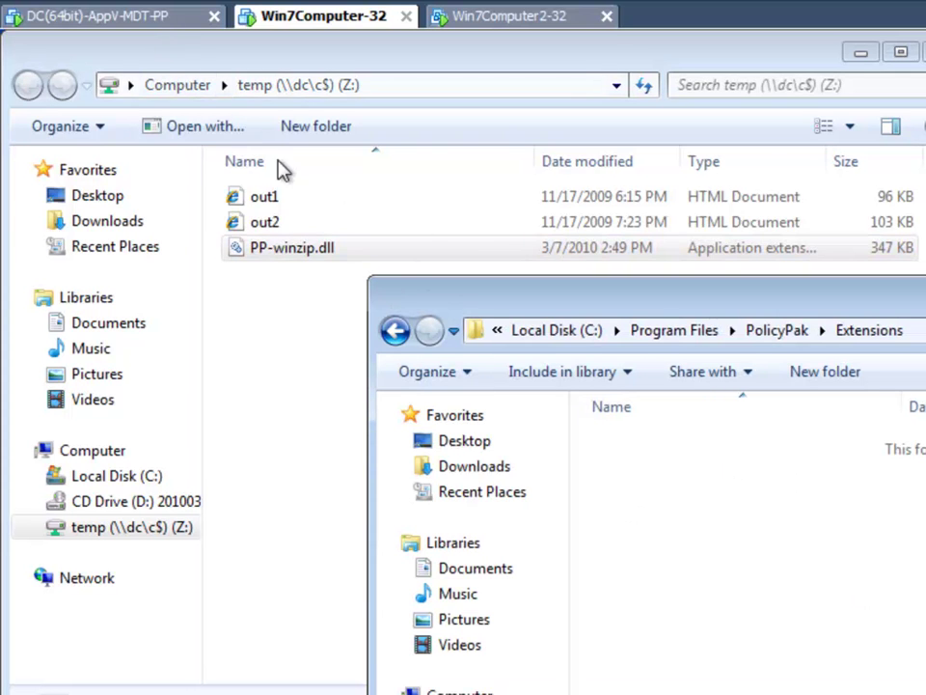
{"action": "left_click", "coordinate": [128, 17]}
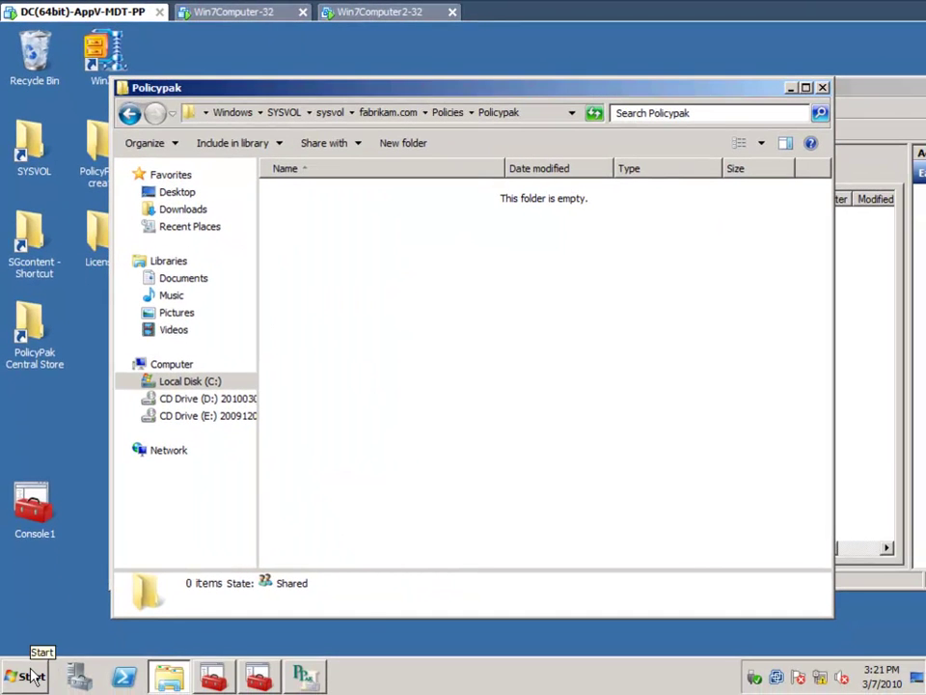
- Open C:\temp on the DC and position its window beside the Policypak folder
{"action": "left_click", "coordinate": [33, 675]}
{"action": "type", "text": "c:\\temp"}
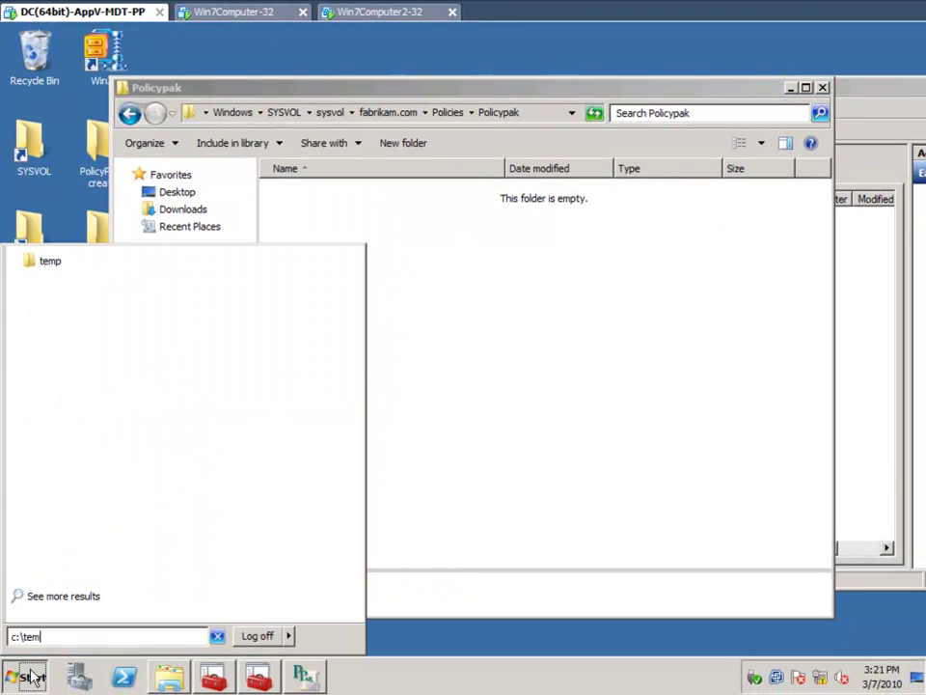
{"action": "key", "text": "Return"}
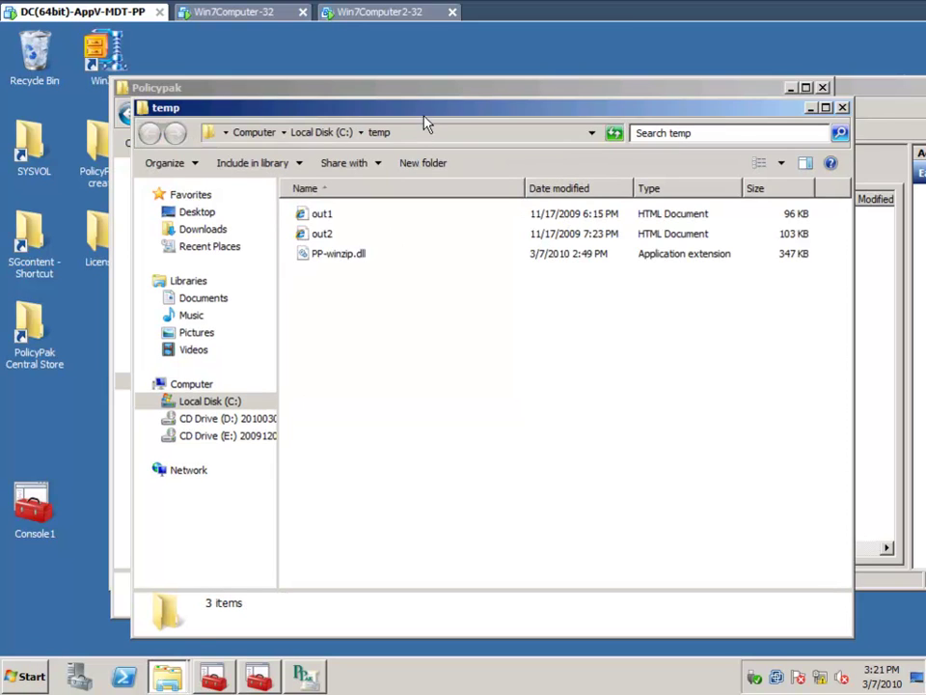
{"action": "left_click_drag", "start_coordinate": [425, 114], "coordinate": [601, 309]}
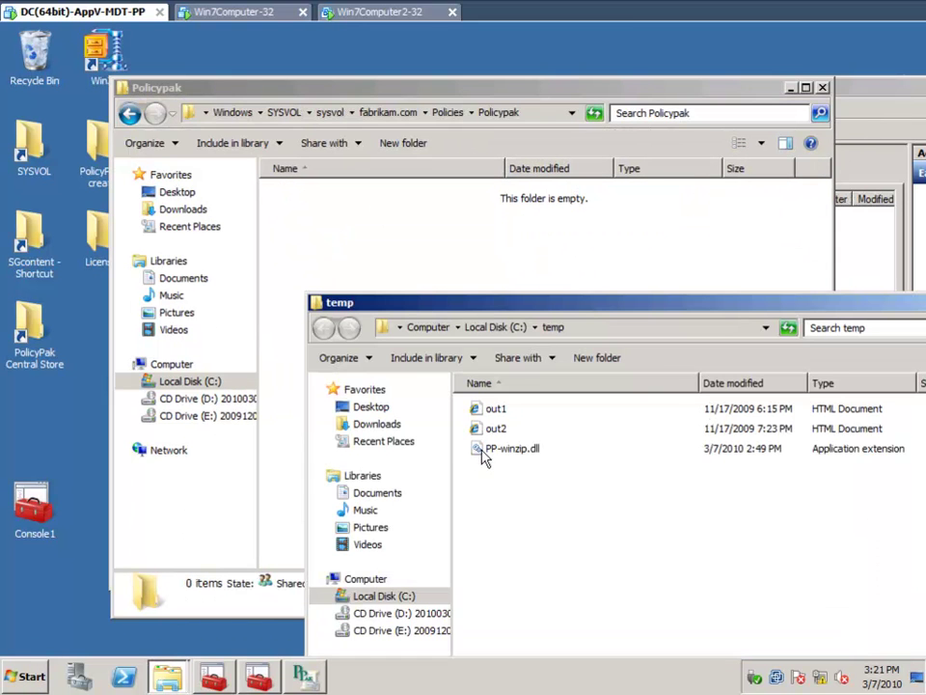
- Move PP-winzip.dll into the Policypak folder and reopen Policypak to confirm the DLL is there
{"action": "left_click", "coordinate": [494, 457]}
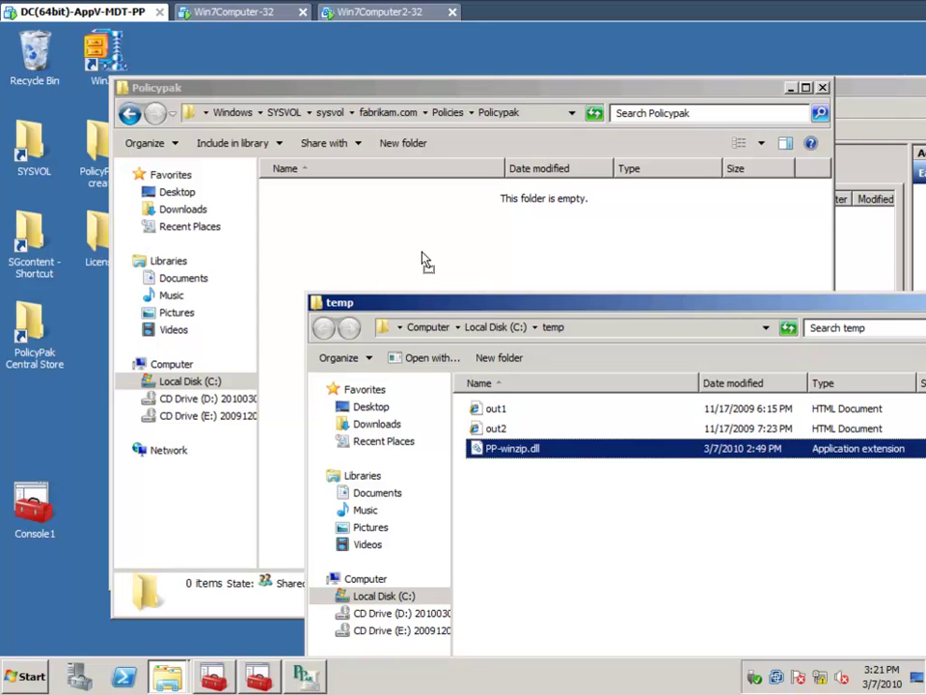
{"action": "left_click_drag", "start_coordinate": [422, 260], "coordinate": [433, 255]}
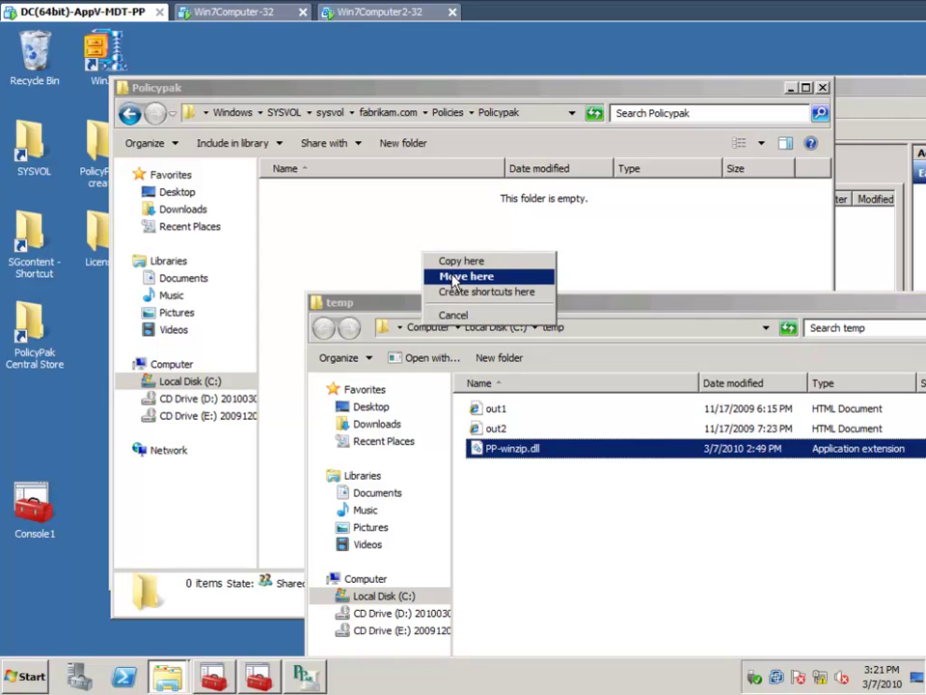
{"action": "left_click", "coordinate": [449, 276]}
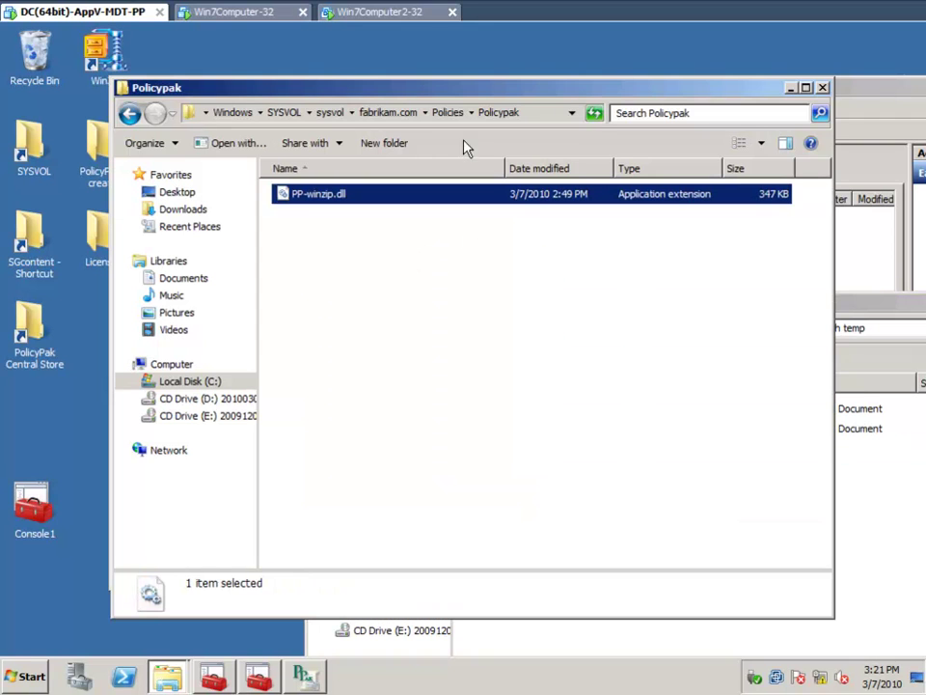
{"action": "left_click", "coordinate": [454, 113]}
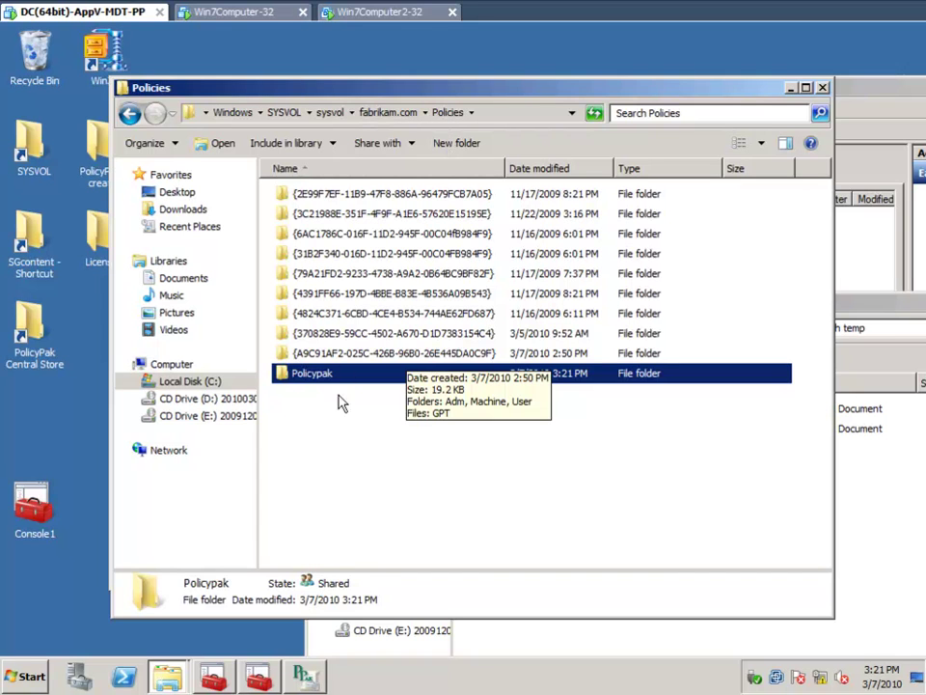
{"action": "left_click", "coordinate": [331, 434]}
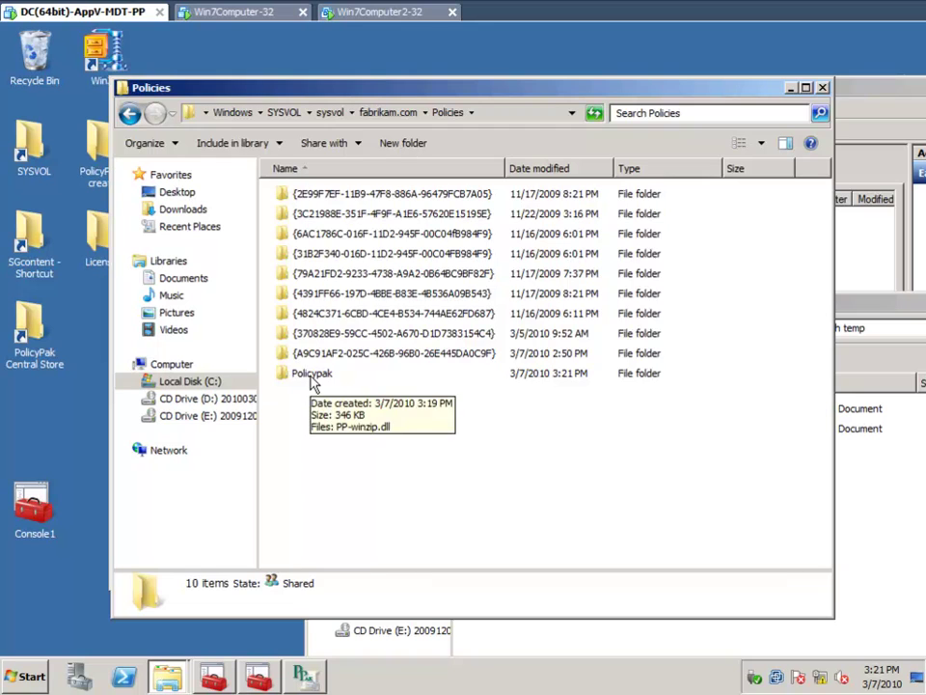
{"action": "double_click", "coordinate": [312, 382]}
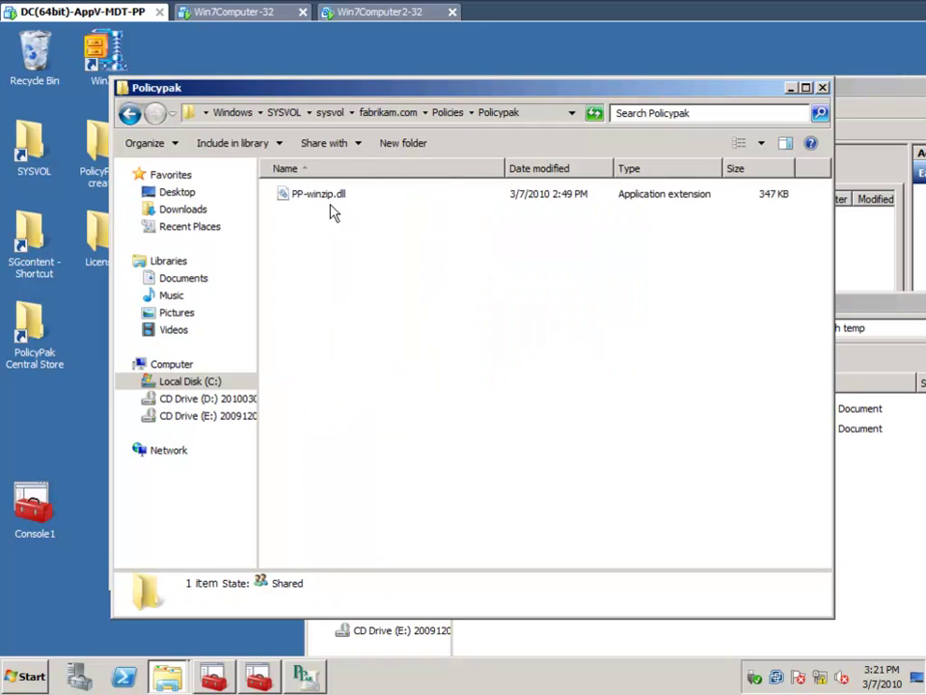
- On Win7Computer-32, edit the WinZip Settings GPO and open its PolicyPak Applications list
{"action": "left_click", "coordinate": [286, 24]}
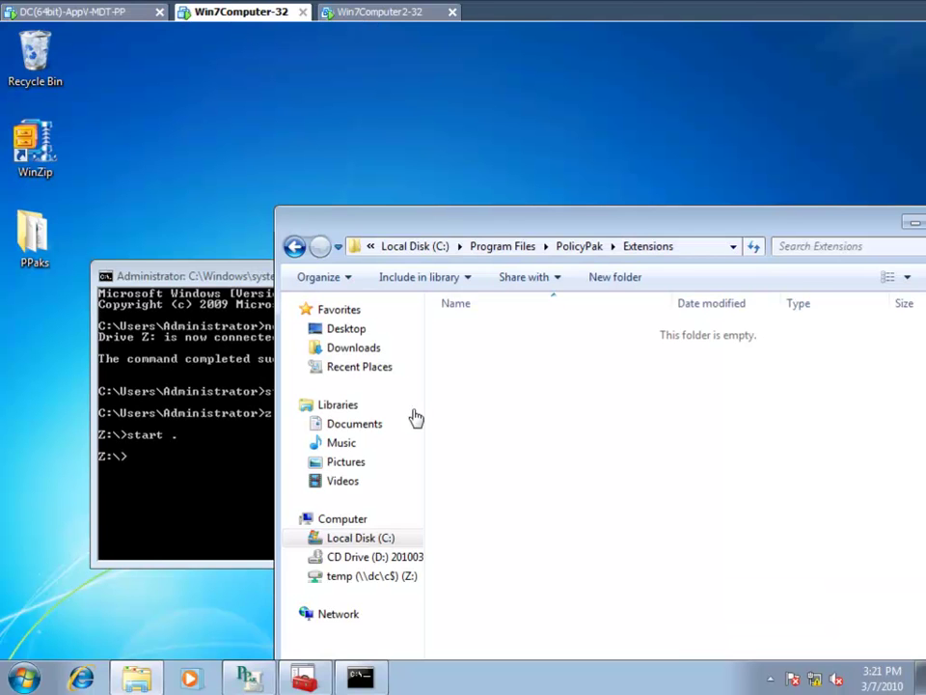
{"action": "key", "text": "alt+F4"}
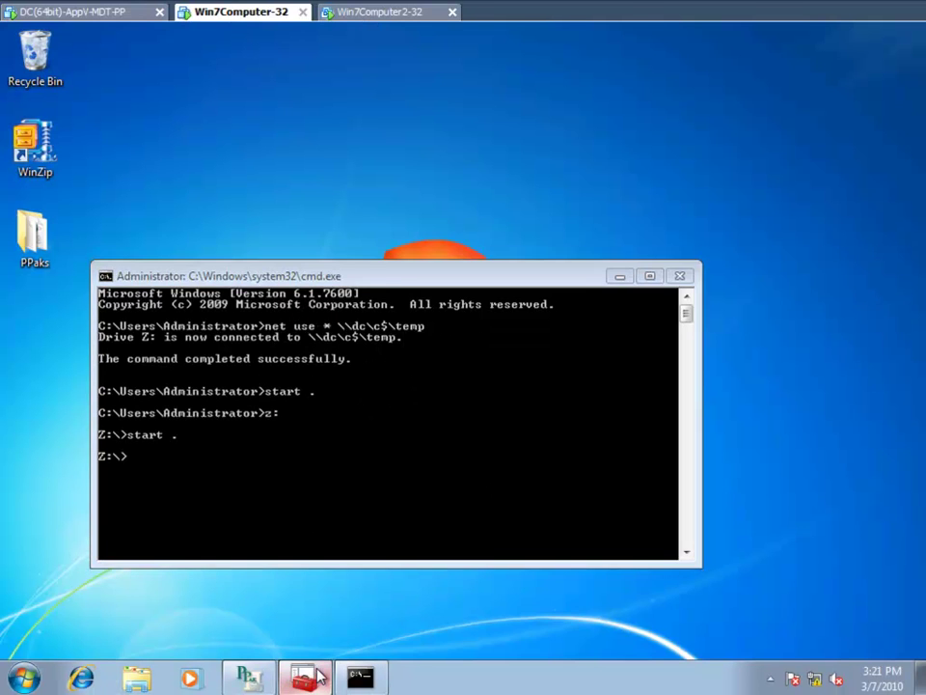
{"action": "left_click", "coordinate": [304, 678]}
{"action": "right_click", "coordinate": [193, 331]}
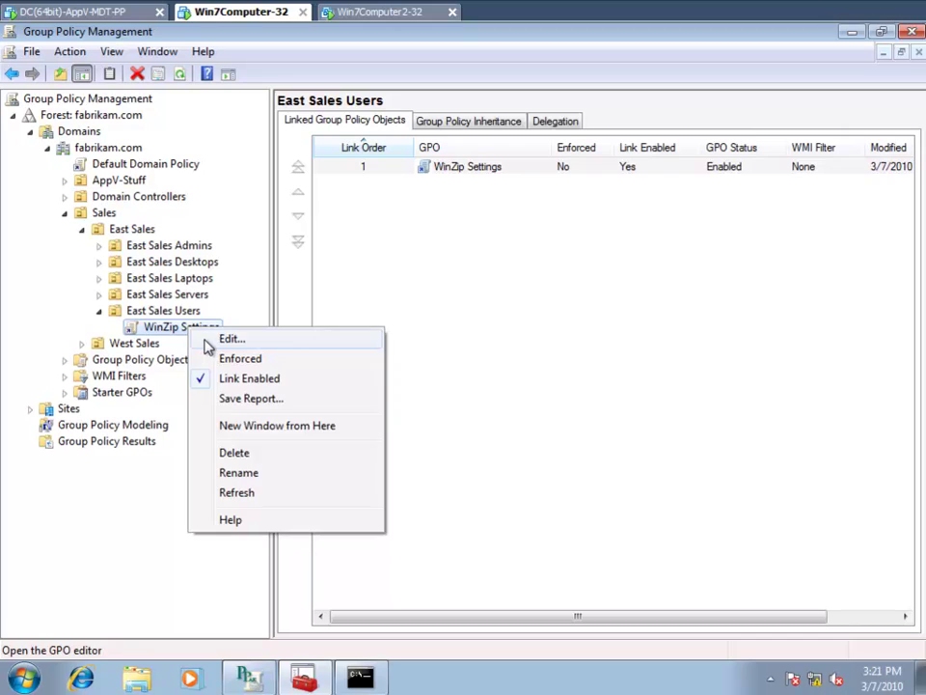
{"action": "left_click", "coordinate": [178, 344]}
{"action": "left_click", "coordinate": [112, 306]}
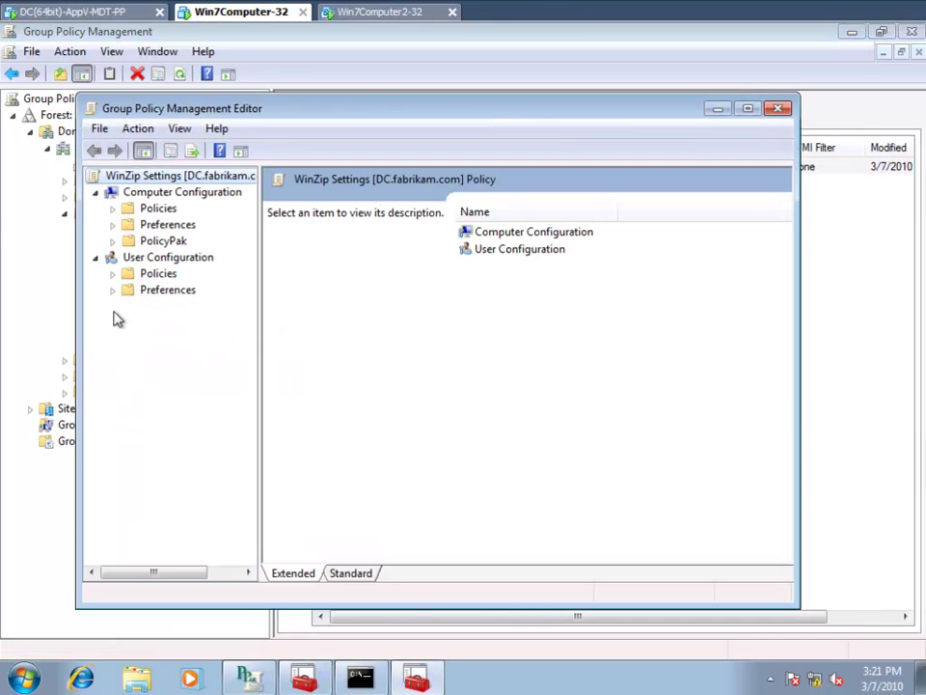
{"action": "left_click", "coordinate": [180, 325]}
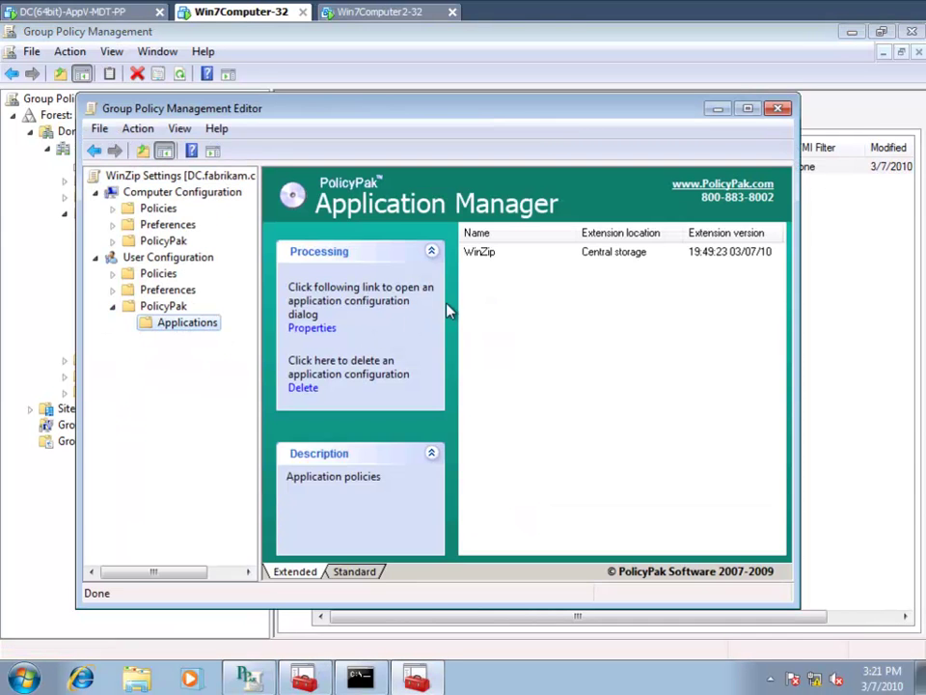
- Confirm WinZip's properties load from Central storage, cancel, and switch to Win7Computer2-32
{"action": "double_click", "coordinate": [492, 258]}
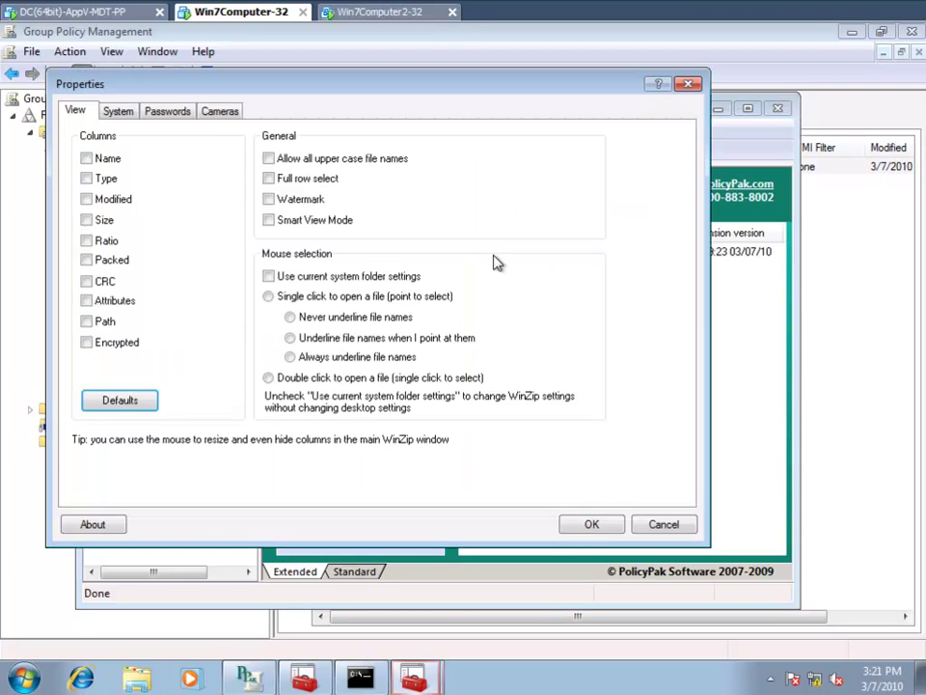
{"action": "key", "text": "Escape"}
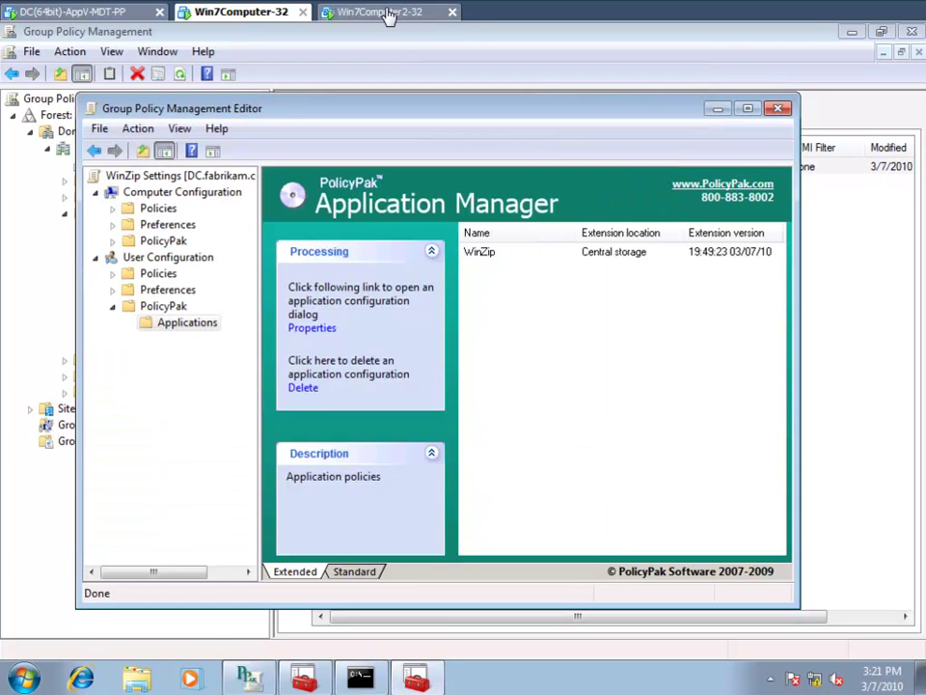
{"action": "left_click", "coordinate": [386, 13]}
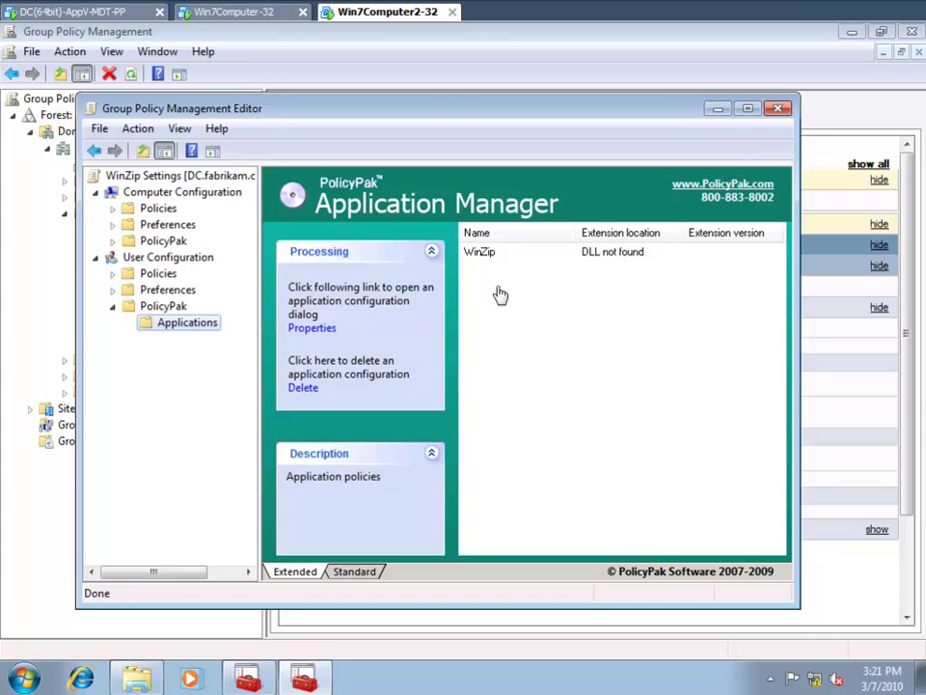
- Close the editor and reopen WinZip Settings' PolicyPak Applications list on Win7Computer2-32
{"action": "left_click", "coordinate": [777, 109]}
{"action": "right_click", "coordinate": [195, 327]}
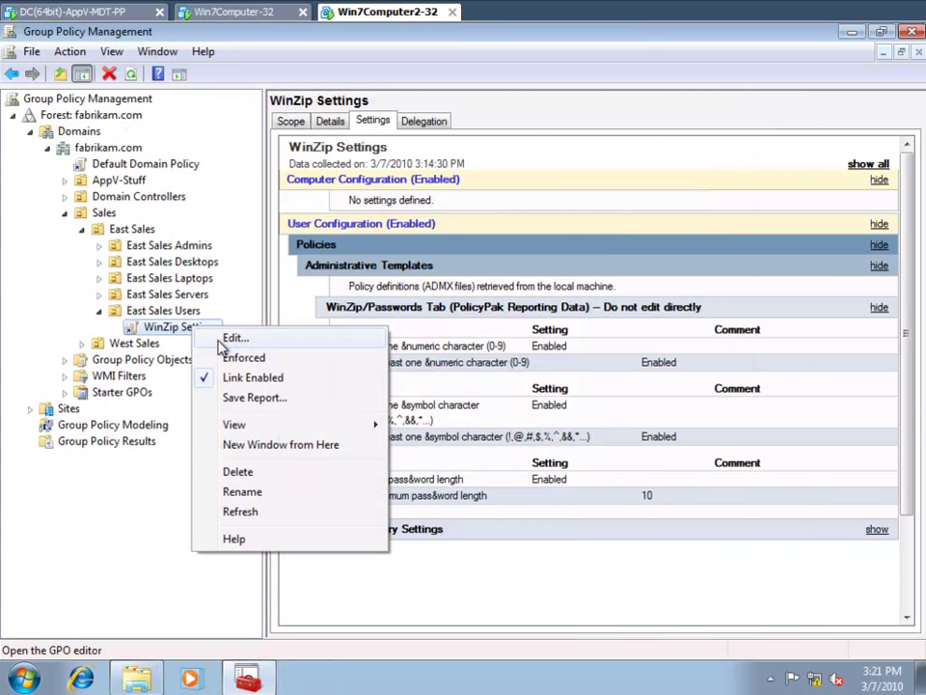
{"action": "left_click", "coordinate": [220, 340]}
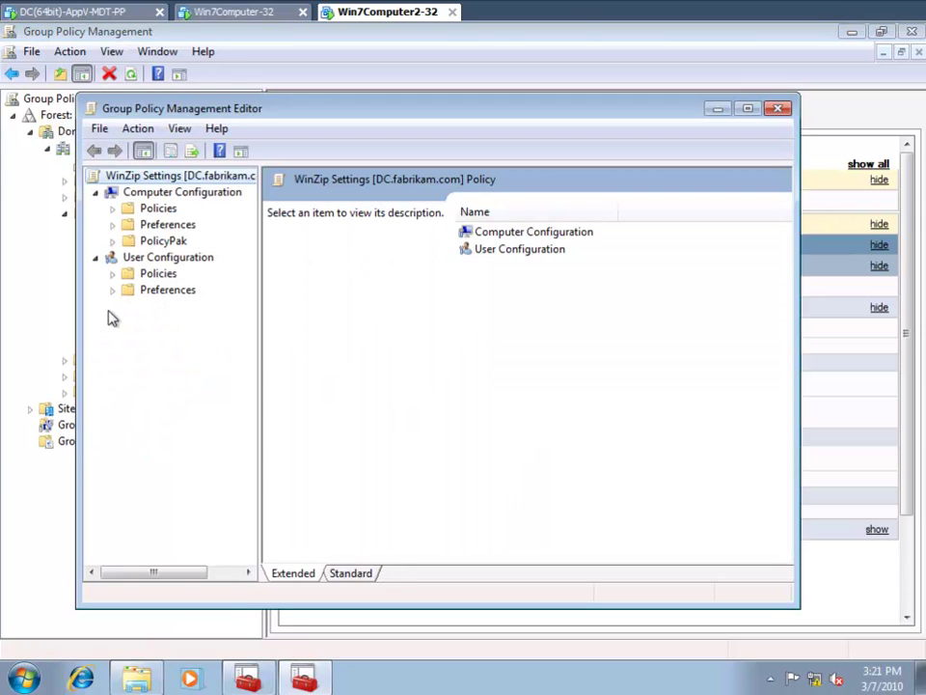
{"action": "left_click", "coordinate": [112, 306]}
{"action": "left_click", "coordinate": [176, 324]}
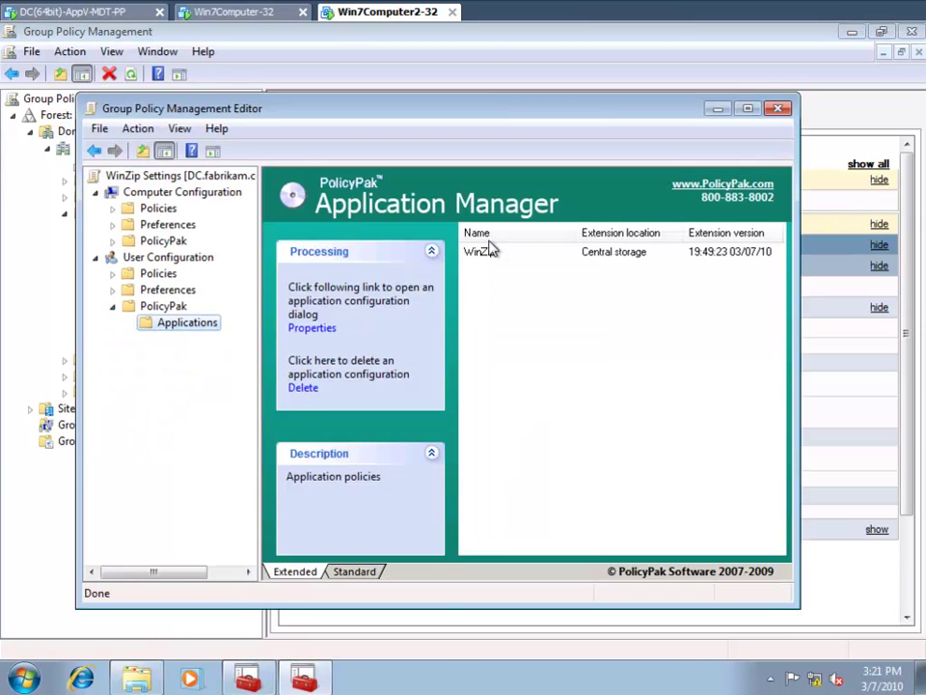
- Check WinZip's properties and Passwords settings, close the editor, and select West Sales Users
{"action": "double_click", "coordinate": [482, 252]}
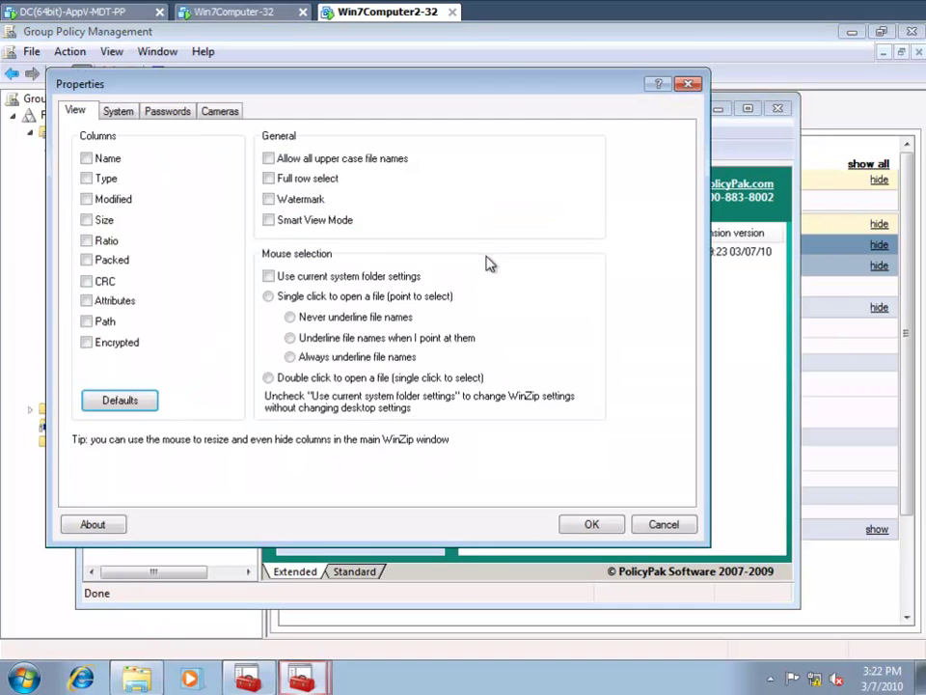
{"action": "left_click", "coordinate": [166, 112]}
{"action": "left_click", "coordinate": [688, 84]}
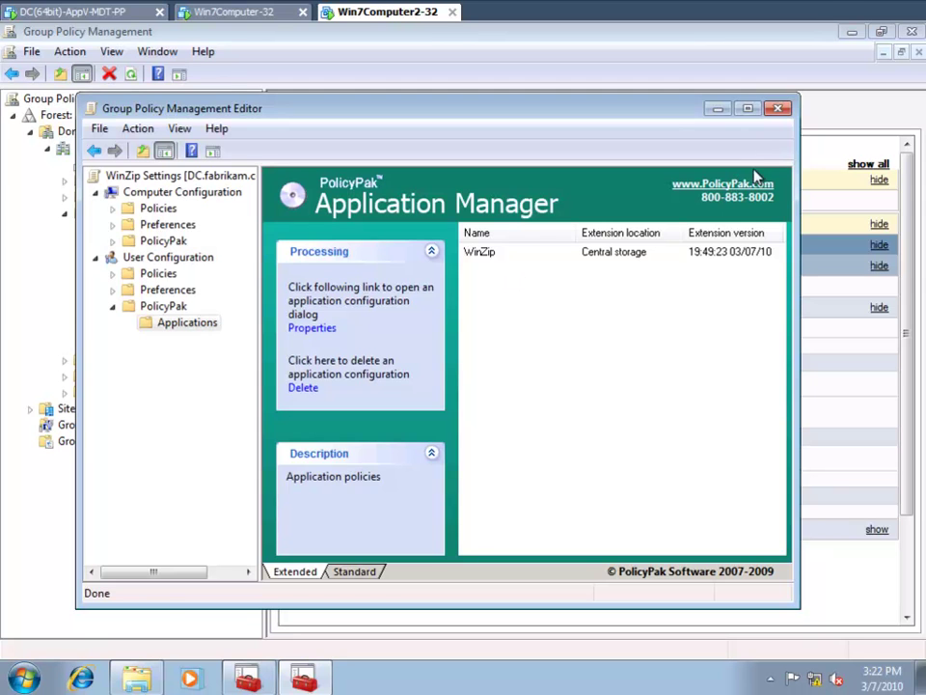
{"action": "left_click", "coordinate": [777, 110]}
{"action": "left_click", "coordinate": [162, 422]}
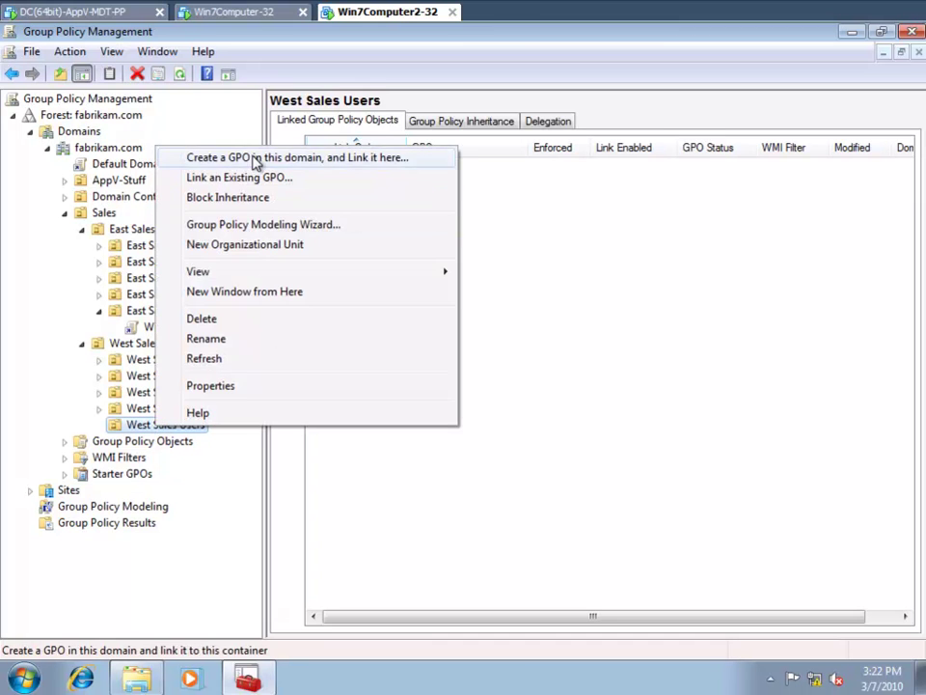
- Create a GPO named 'West Test' linked to West Sales Users
{"action": "left_click", "coordinate": [256, 161]}
{"action": "type", "text": "West Test"}
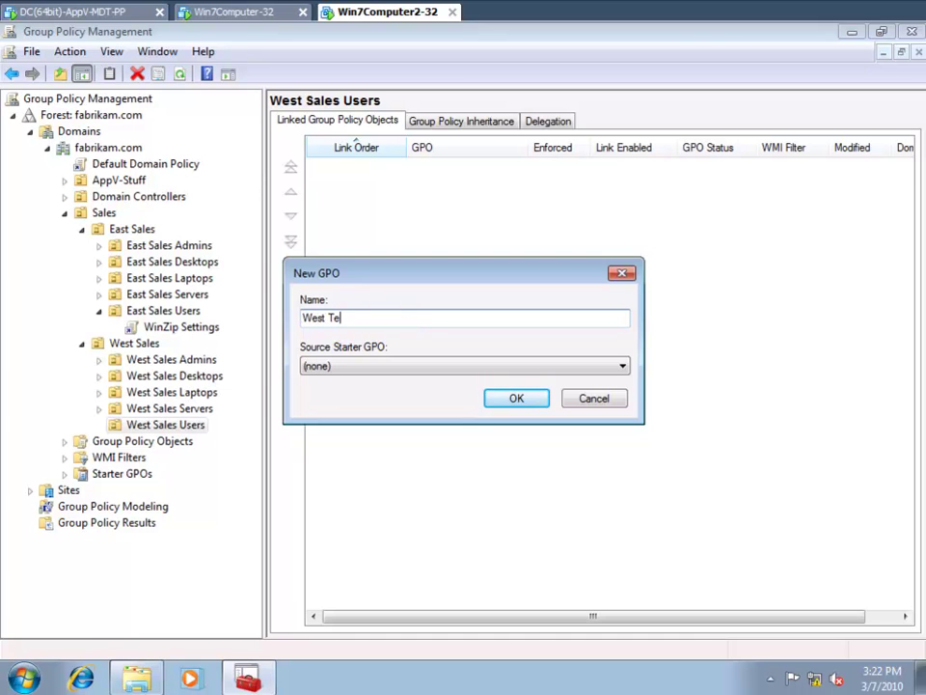
{"action": "key", "text": "Return"}
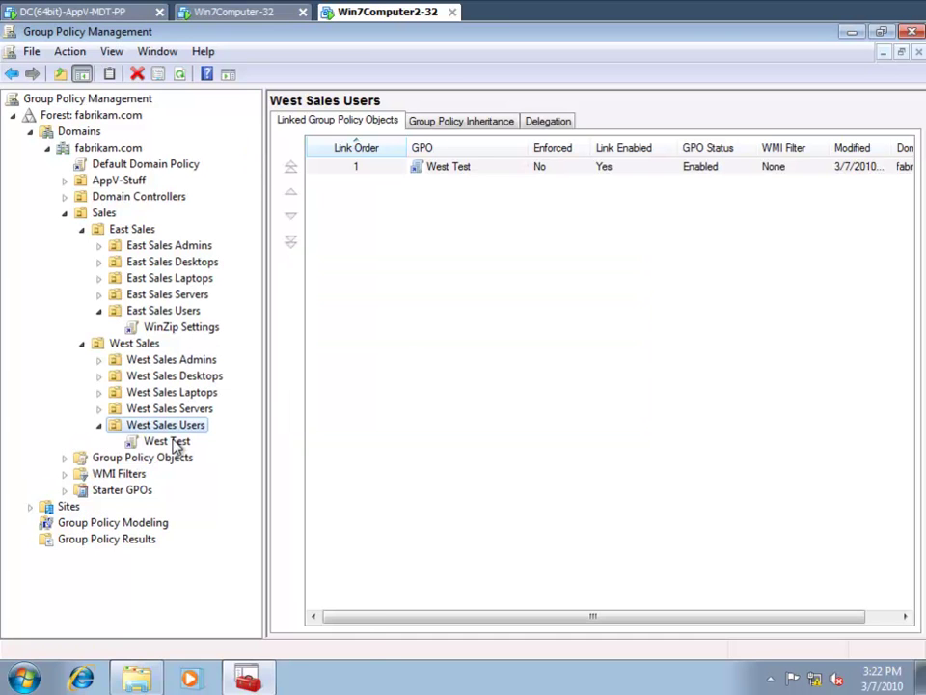
- Edit West Test and add a PolicyPak for WinZip entry under PolicyPak Applications
{"action": "right_click", "coordinate": [193, 442]}
{"action": "left_click", "coordinate": [214, 458]}
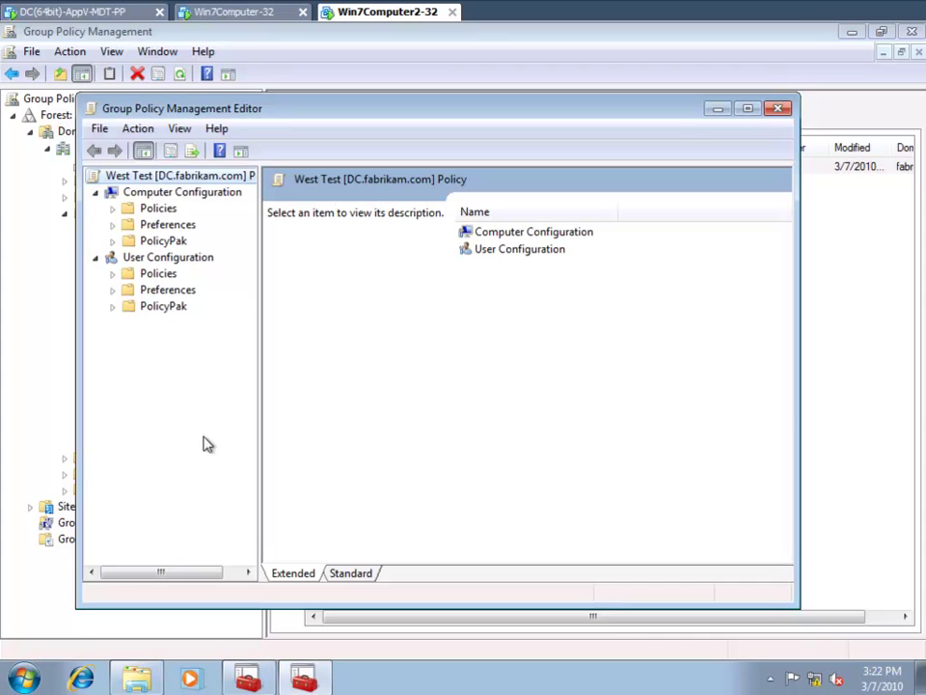
{"action": "left_click", "coordinate": [113, 307]}
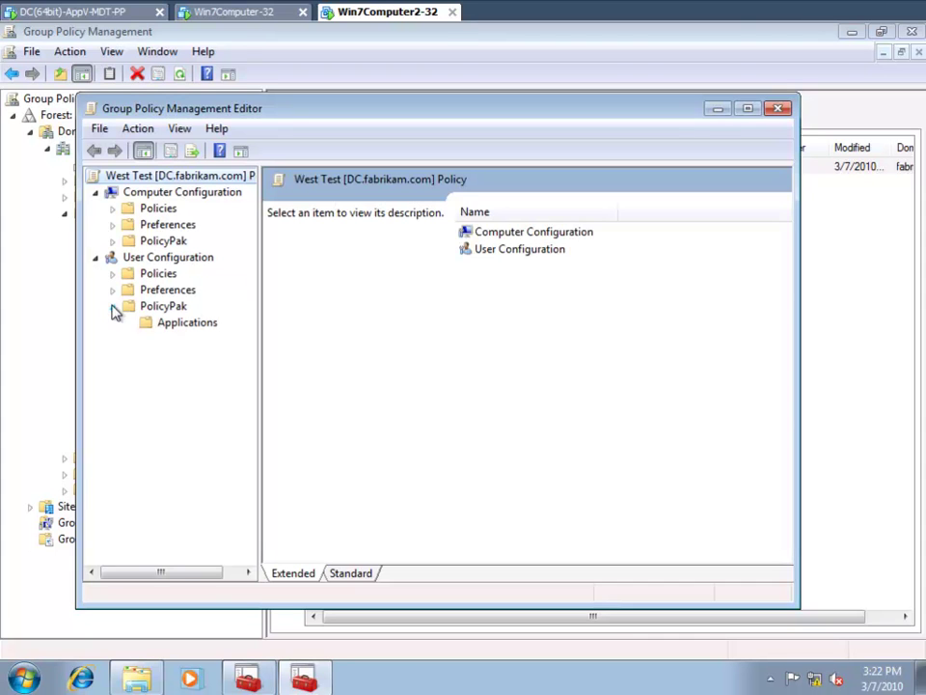
{"action": "left_click", "coordinate": [177, 326]}
{"action": "right_click", "coordinate": [177, 328]}
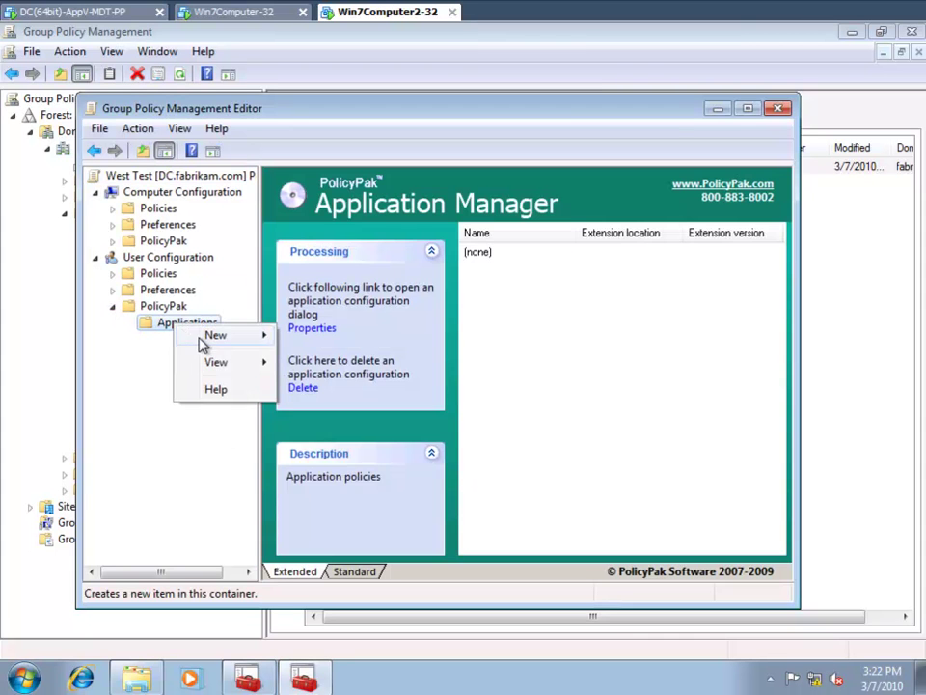
{"action": "mouse_move", "coordinate": [253, 338]}
{"action": "mouse_move", "coordinate": [331, 337]}
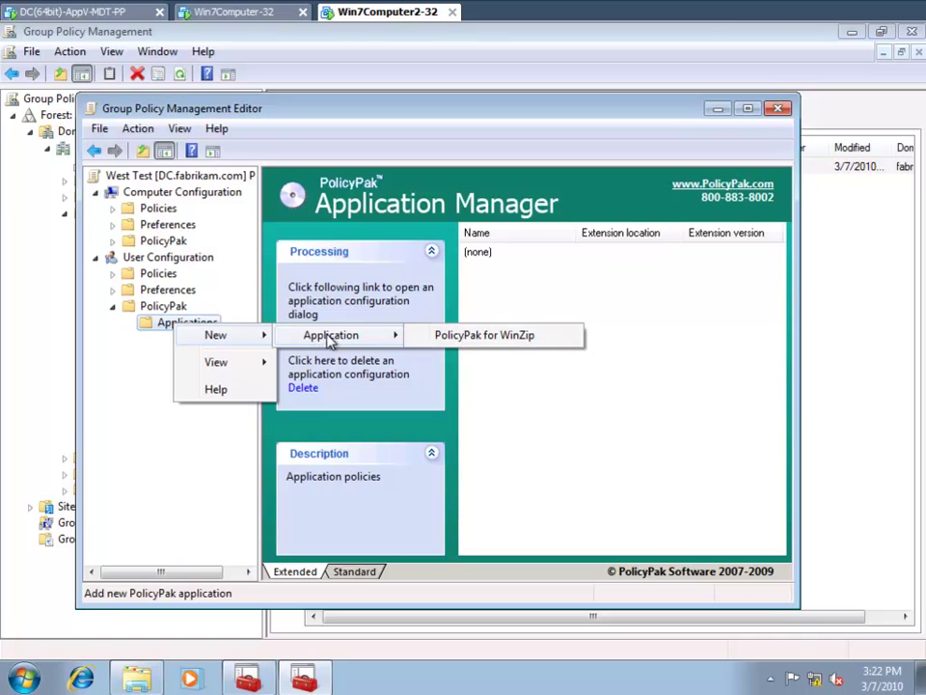
{"action": "left_click", "coordinate": [488, 333]}
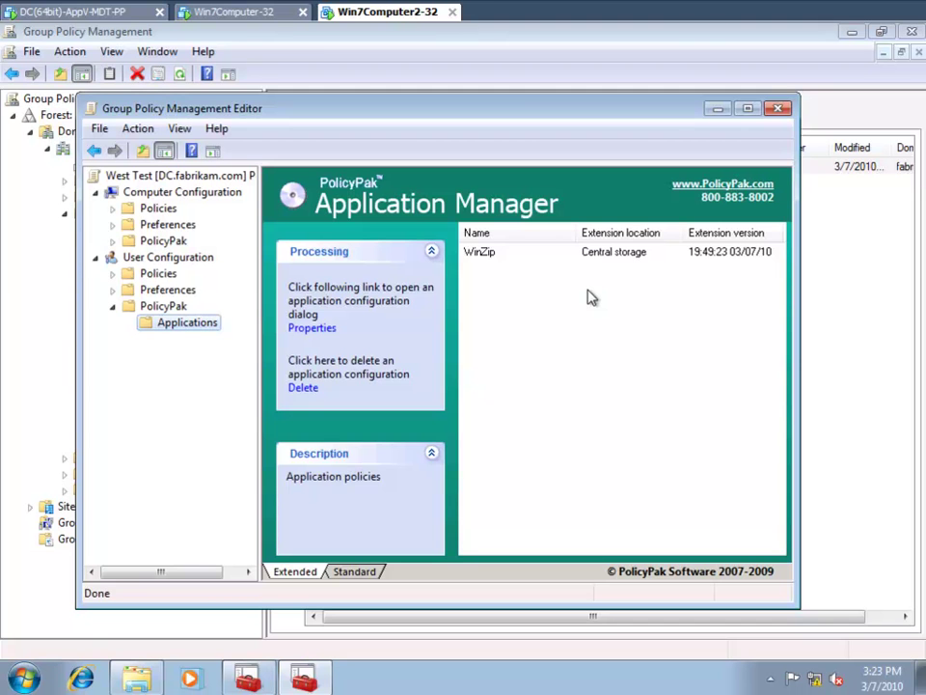
- On the domain controller, open SYSVOL Policies\Policypak showing PP-winzip.dll (347 KB)
{"action": "left_click", "coordinate": [80, 13]}
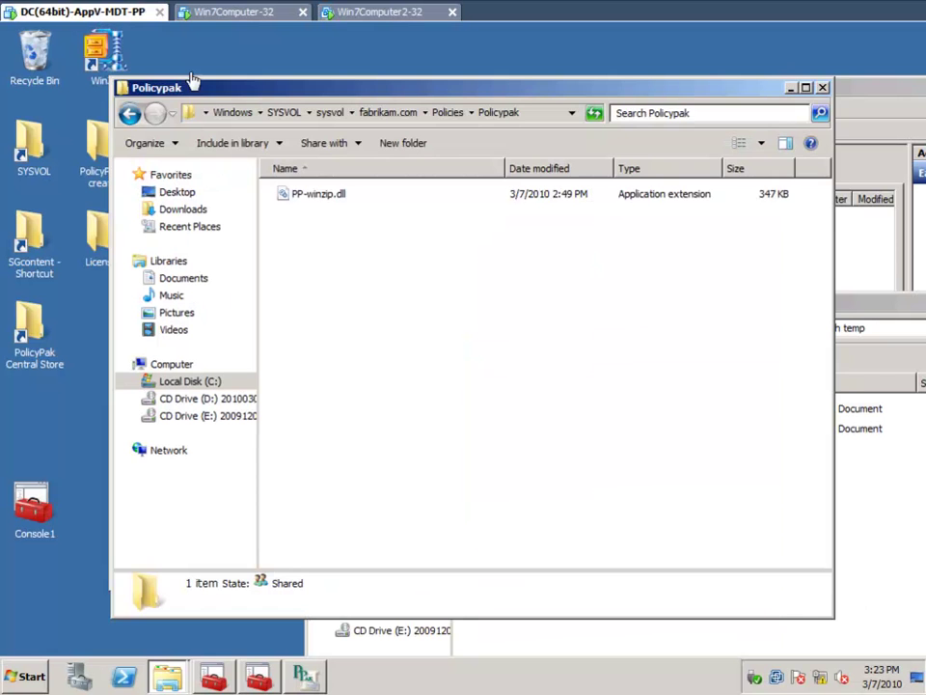
{"action": "left_click", "coordinate": [452, 113]}
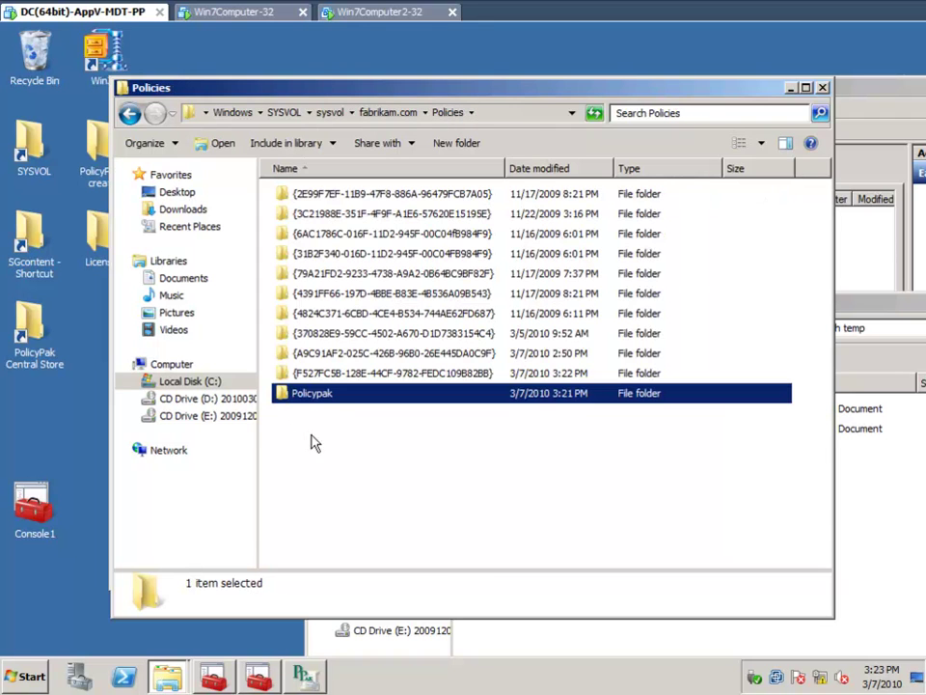
{"action": "double_click", "coordinate": [312, 394]}
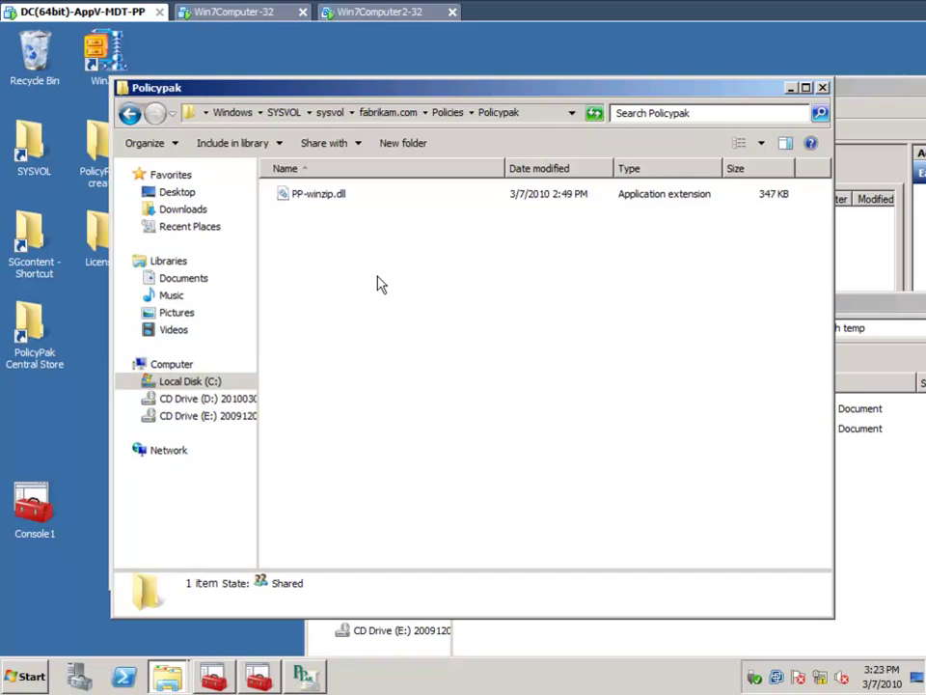